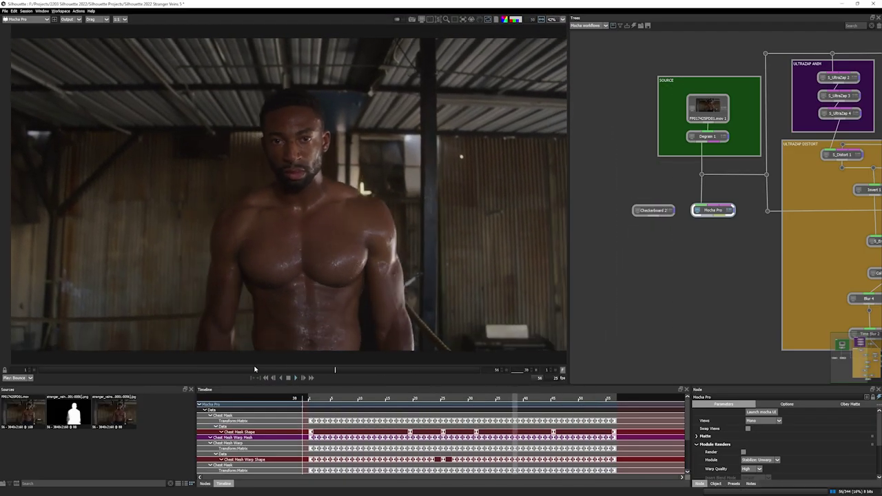
Review the footage and the source clip settings, then launch the Mocha Pro interface
{"action": "key", "text": "space"}
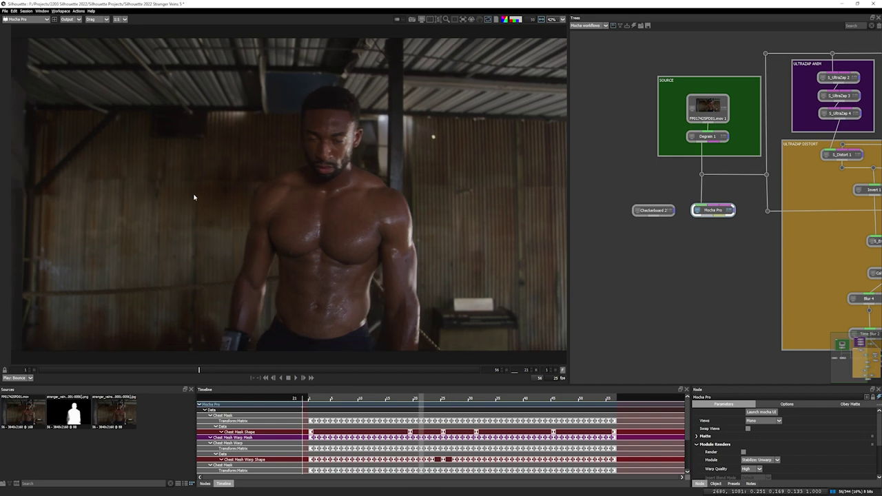
{"action": "left_click", "coordinate": [715, 108]}
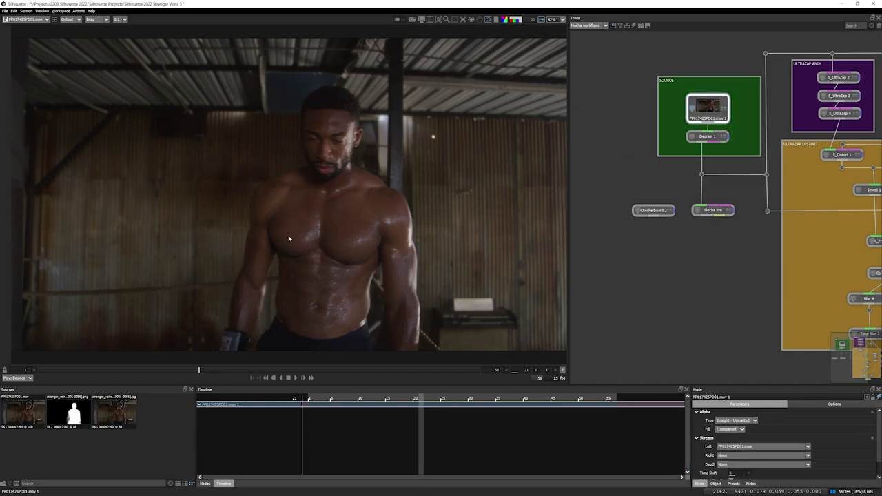
{"action": "key", "text": "space"}
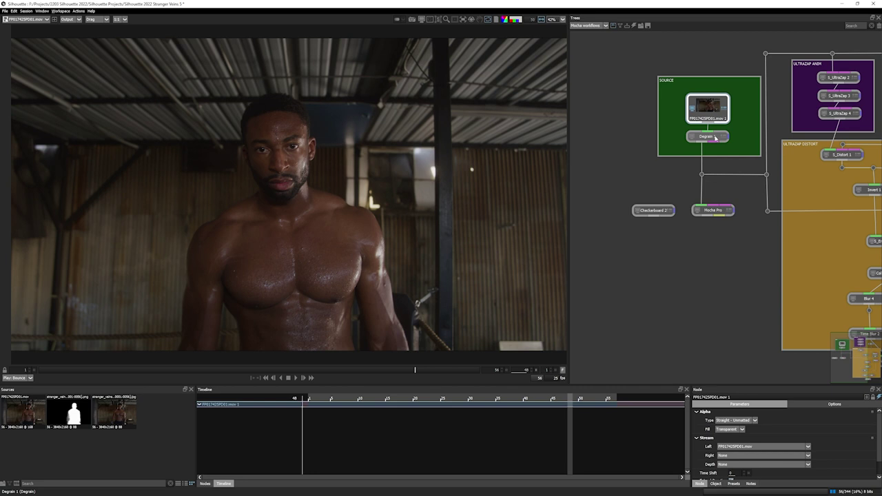
{"action": "left_click", "coordinate": [712, 211]}
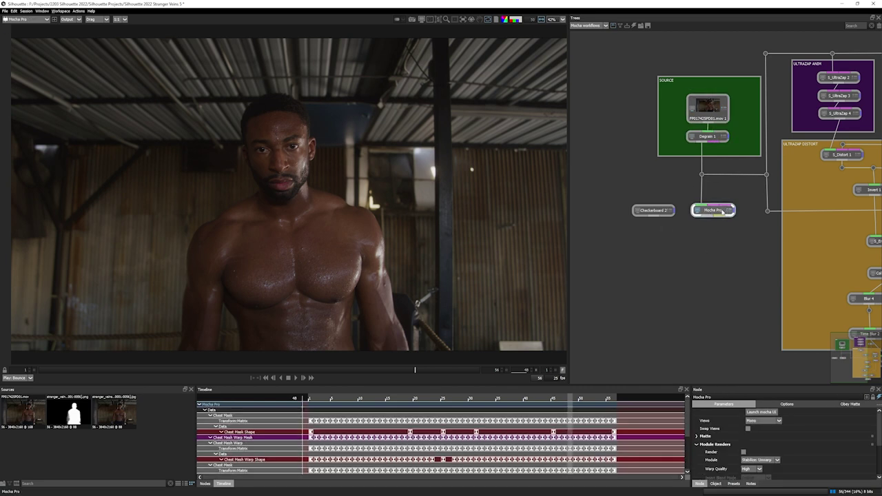
{"action": "left_click", "coordinate": [760, 412]}
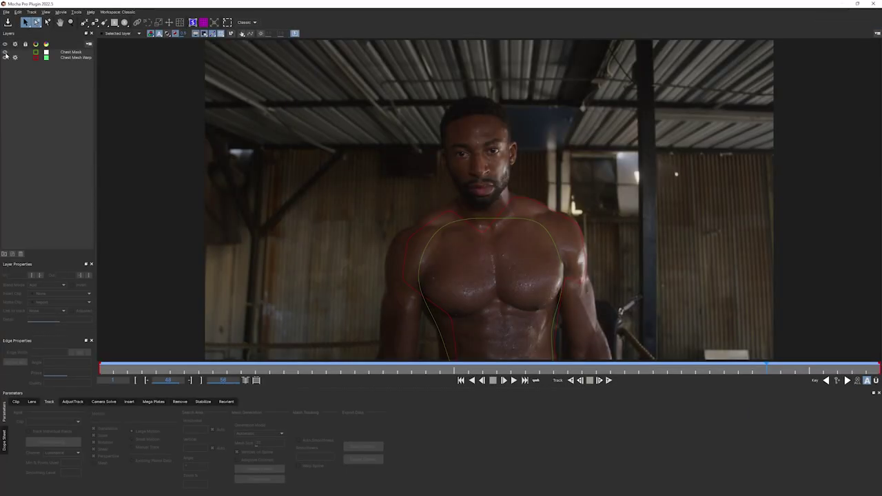
Select only the Chest Mesh Warp layer, showing its outline with the mesh hidden
{"action": "left_click", "coordinate": [52, 76]}
{"action": "left_click", "coordinate": [73, 59]}
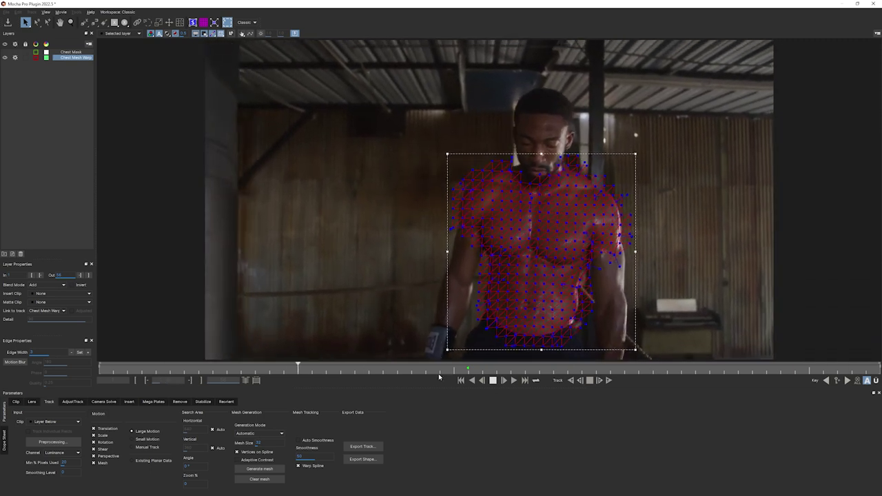
{"action": "key", "text": "space"}
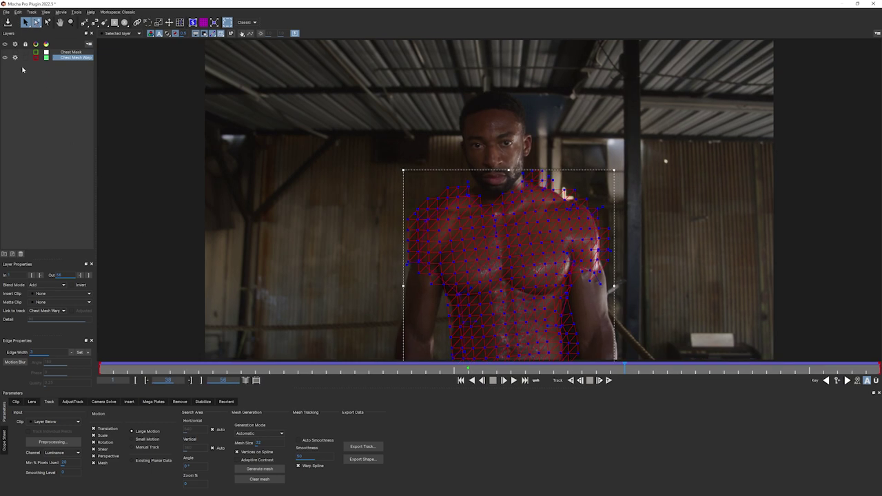
{"action": "left_click", "coordinate": [5, 57]}
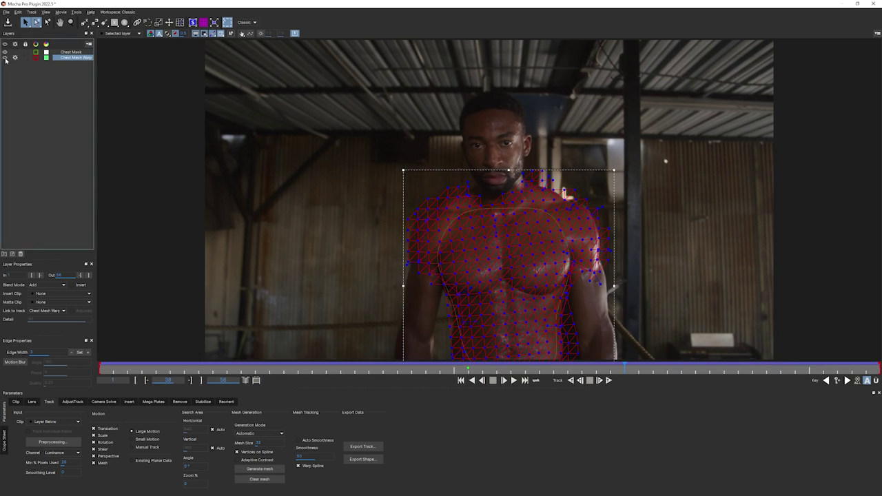
{"action": "left_click", "coordinate": [5, 59]}
Show the Chest Mask as a filled matte, play the track to check it, and quit Mocha
{"action": "left_click", "coordinate": [69, 53]}
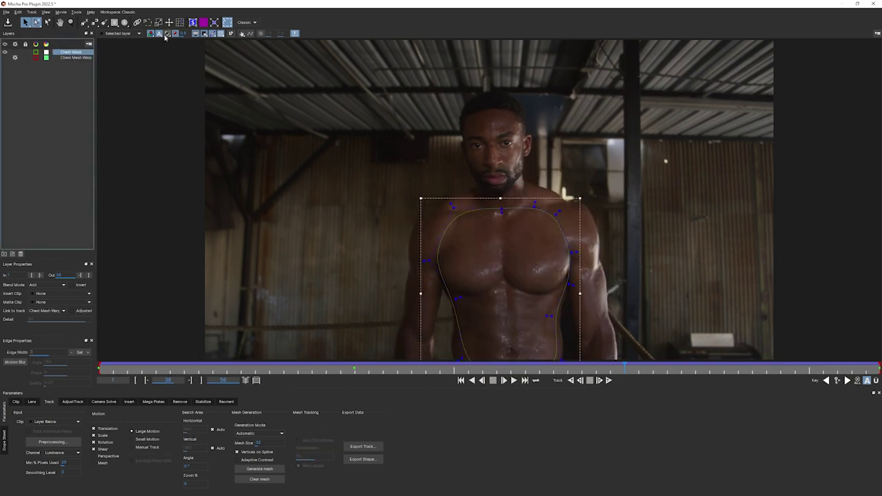
{"action": "left_click", "coordinate": [167, 34]}
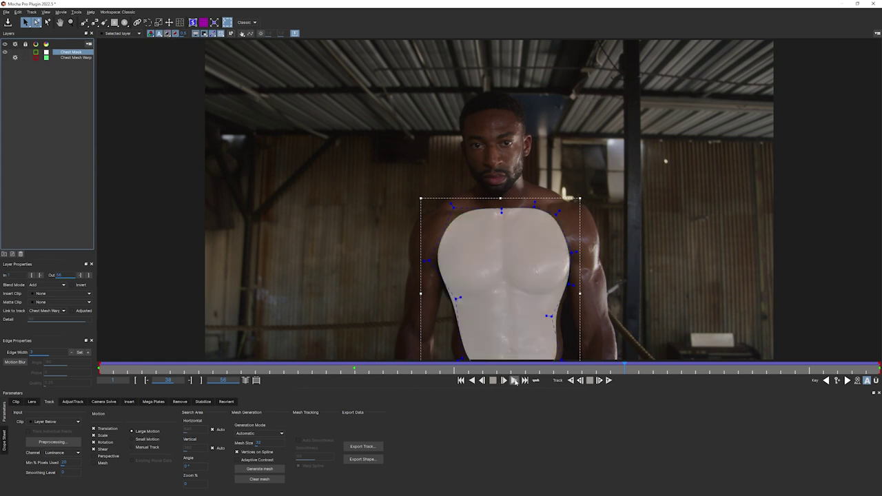
{"action": "left_click", "coordinate": [513, 380]}
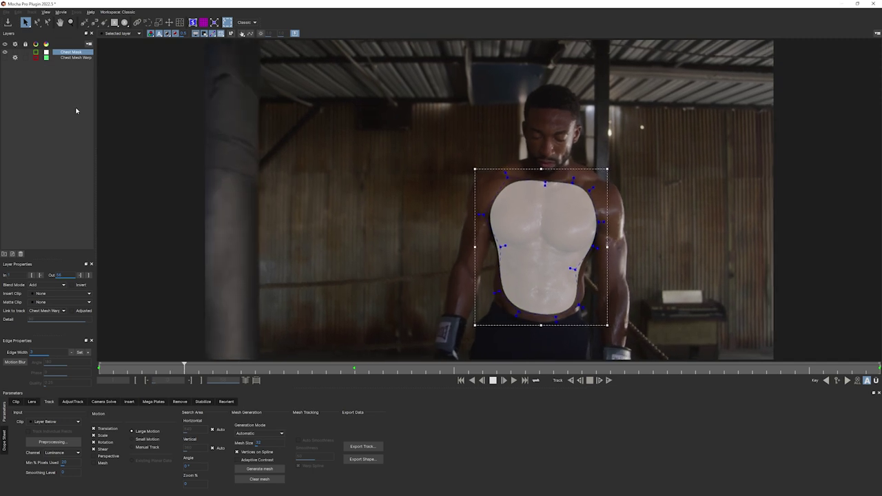
{"action": "left_click", "coordinate": [493, 381]}
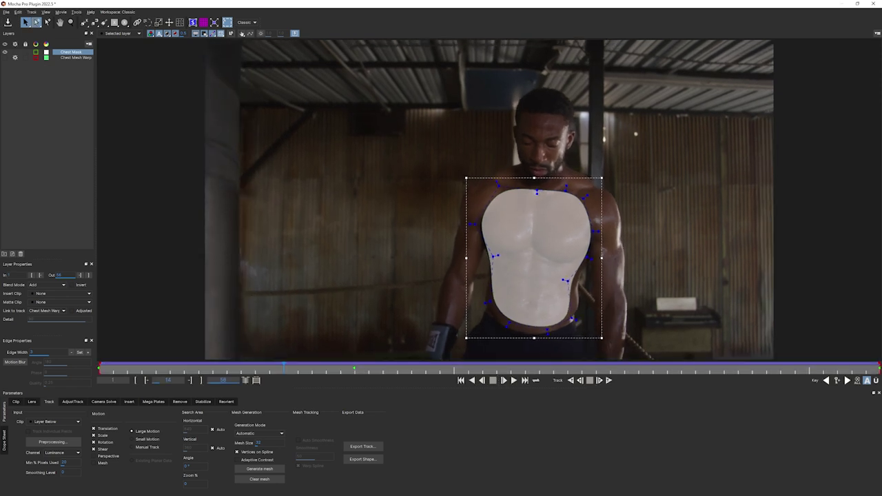
{"action": "key", "text": "ctrl+q"}
Discard the Mocha changes and bring up the Mocha Pro node's actions menu
{"action": "left_click", "coordinate": [460, 268]}
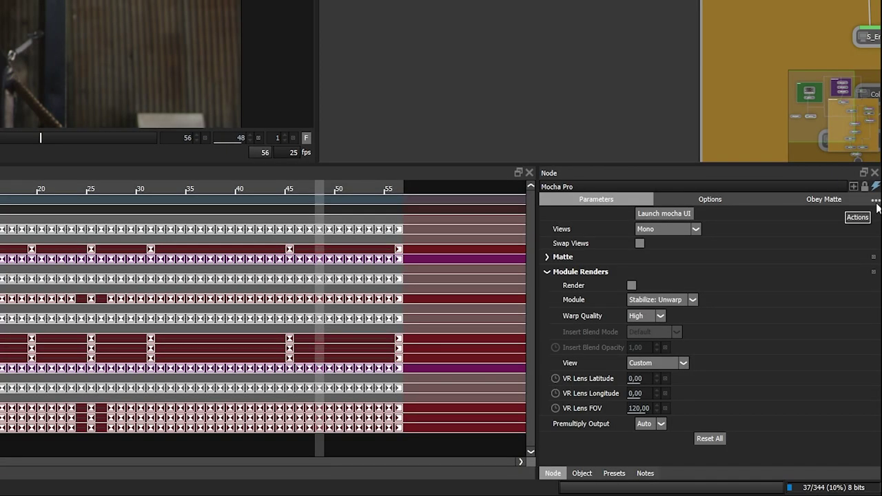
{"action": "left_click", "coordinate": [876, 201]}
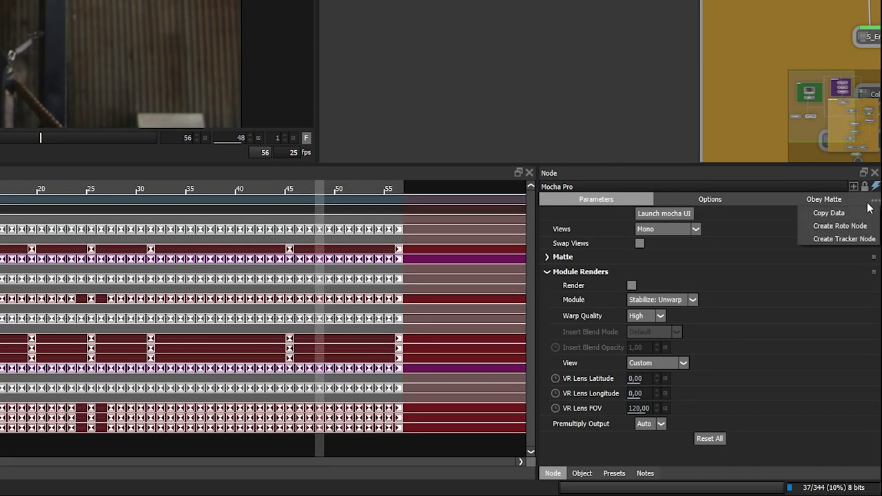
Create the Tracker node, move it left, and inspect its Chest Mask and Chest Mesh Warp objects
{"action": "left_click", "coordinate": [863, 239]}
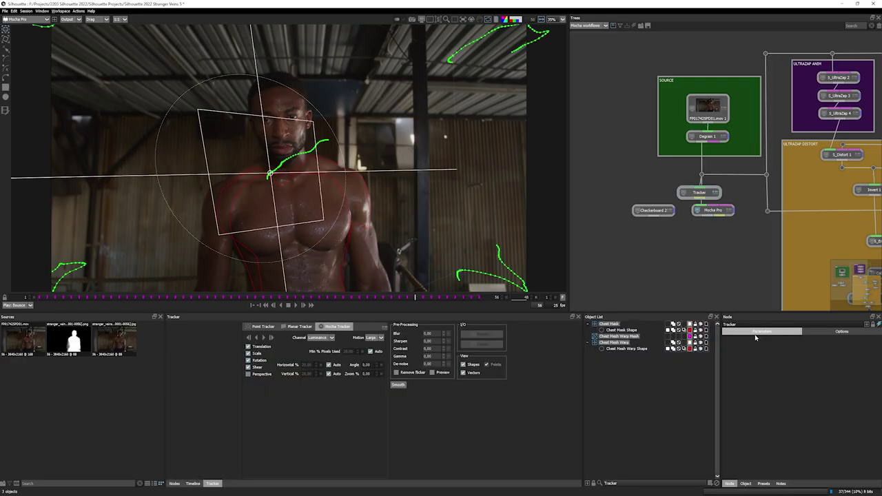
{"action": "left_click_drag", "start_coordinate": [708, 194], "coordinate": [630, 181]}
{"action": "left_click", "coordinate": [610, 324]}
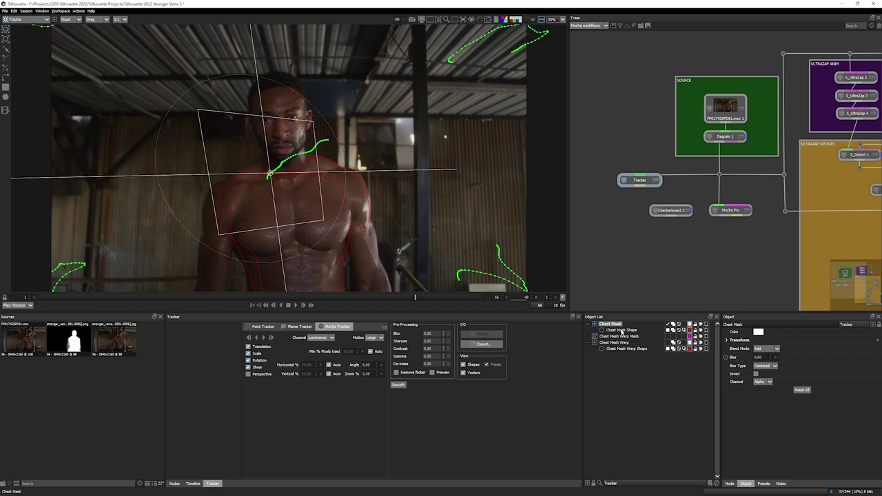
{"action": "left_click", "coordinate": [621, 330]}
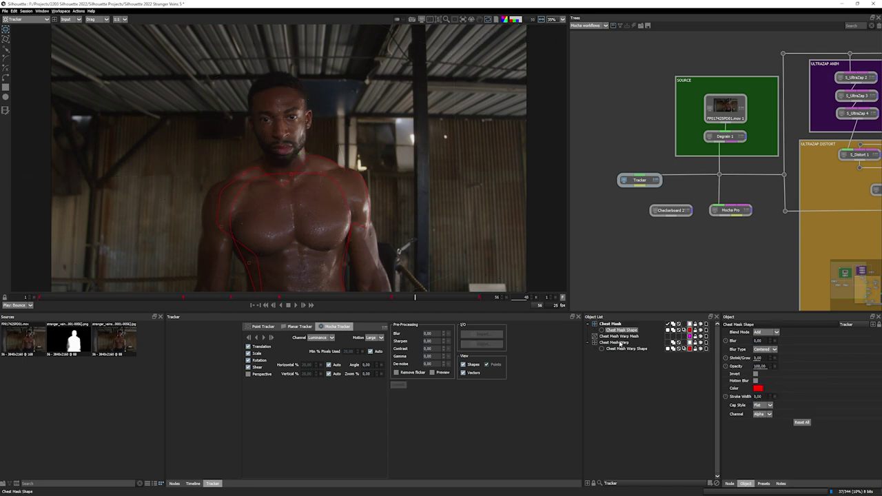
{"action": "left_click", "coordinate": [617, 343]}
{"action": "left_click", "coordinate": [624, 348]}
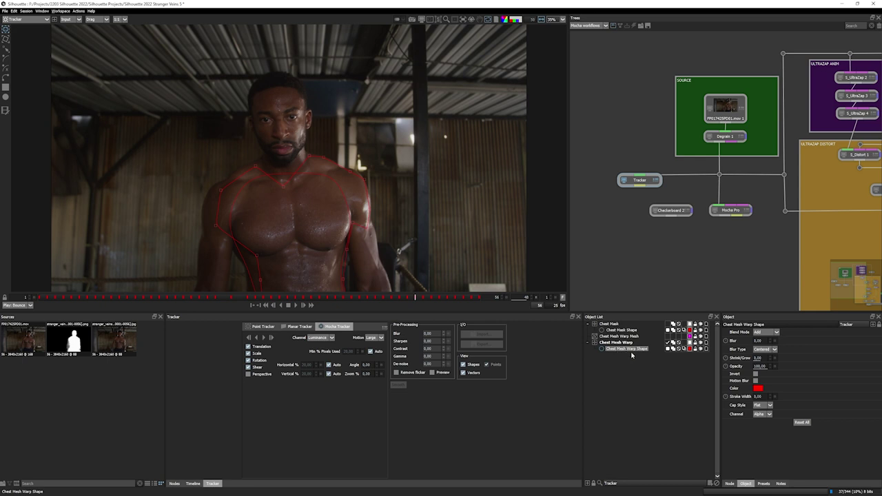
{"action": "left_click", "coordinate": [622, 336]}
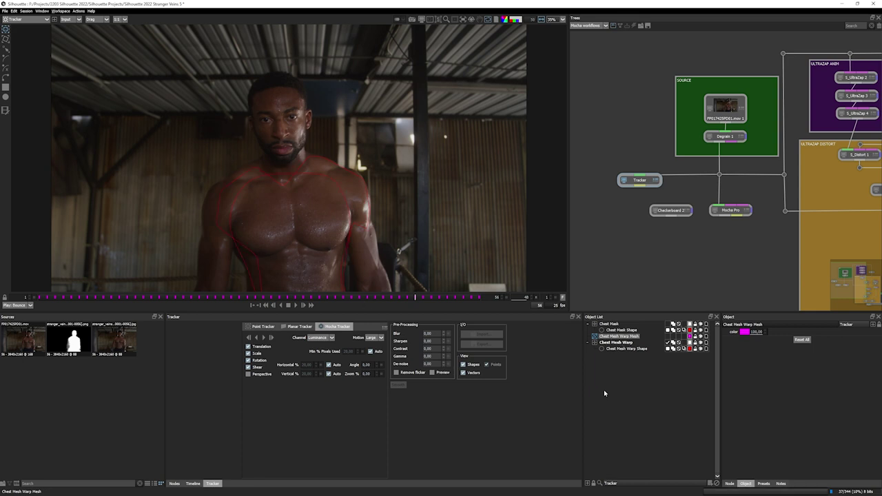
Stabilize the viewer on the Chest Mask track, play backwards, then set stabilization back to None
{"action": "left_click", "coordinate": [461, 19]}
{"action": "mouse_move", "coordinate": [473, 41]}
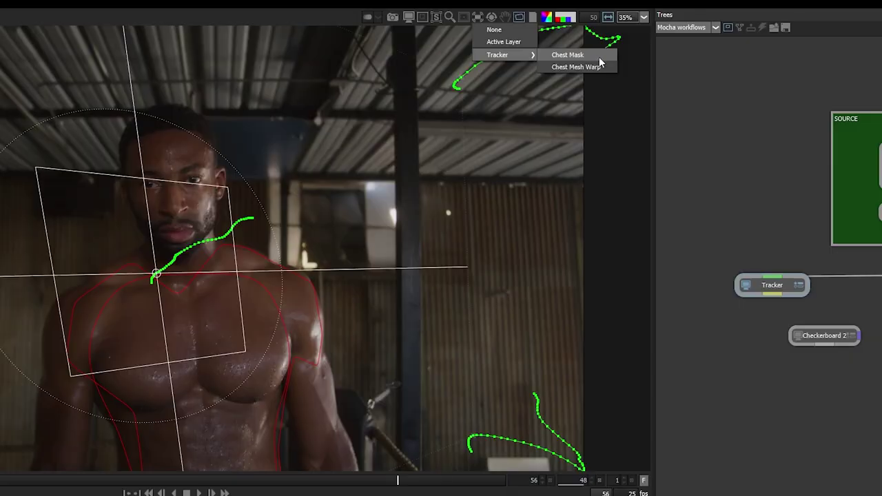
{"action": "left_click", "coordinate": [600, 62]}
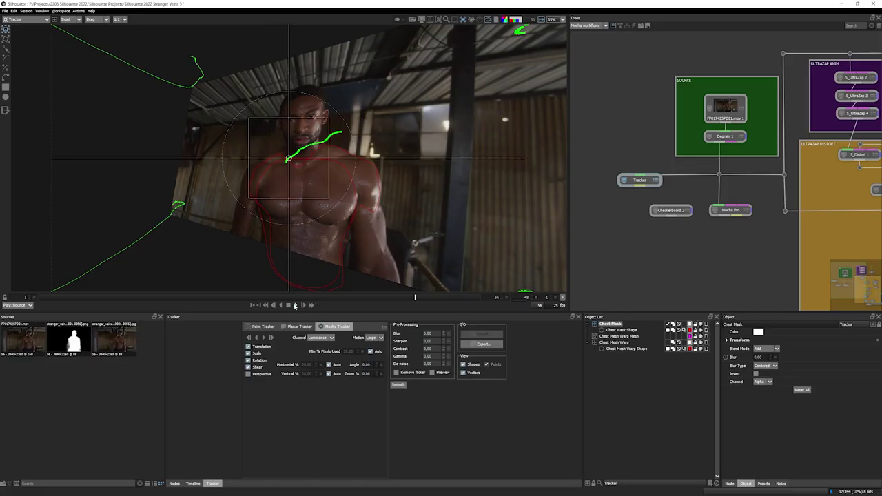
{"action": "left_click", "coordinate": [295, 305]}
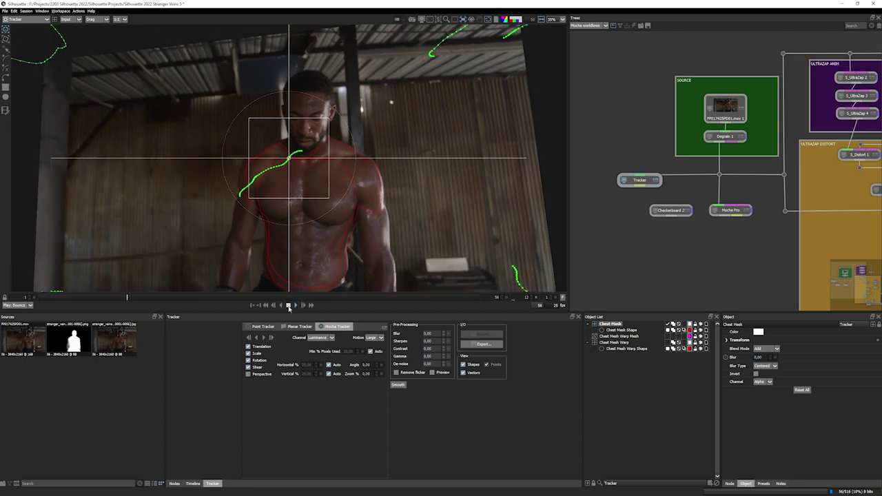
{"action": "left_click", "coordinate": [471, 20]}
{"action": "left_click", "coordinate": [474, 27]}
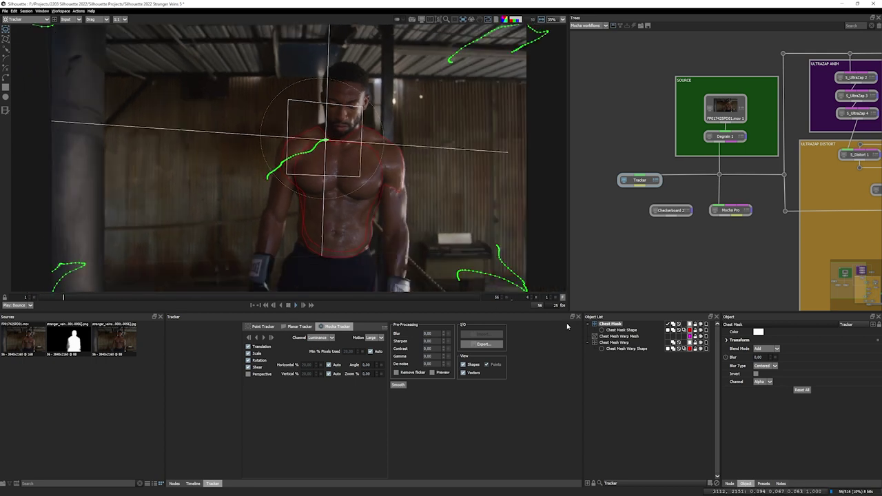
Create a Roto node from the Mocha data, rearrange the tree with a dot bending its link, and view it
{"action": "left_click", "coordinate": [730, 210]}
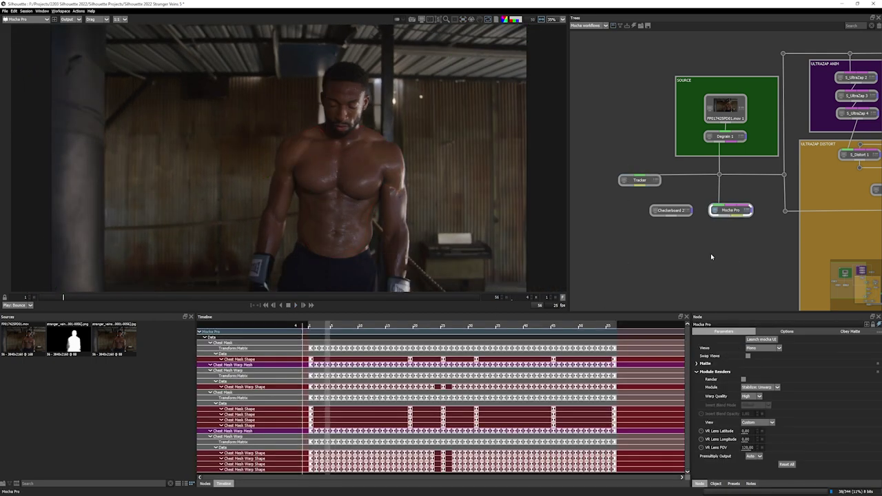
{"action": "left_click", "coordinate": [877, 331]}
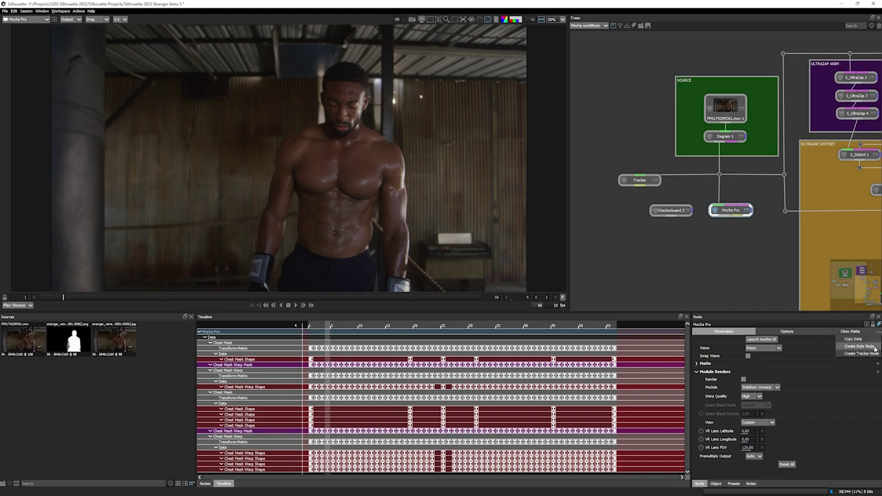
{"action": "left_click", "coordinate": [867, 346]}
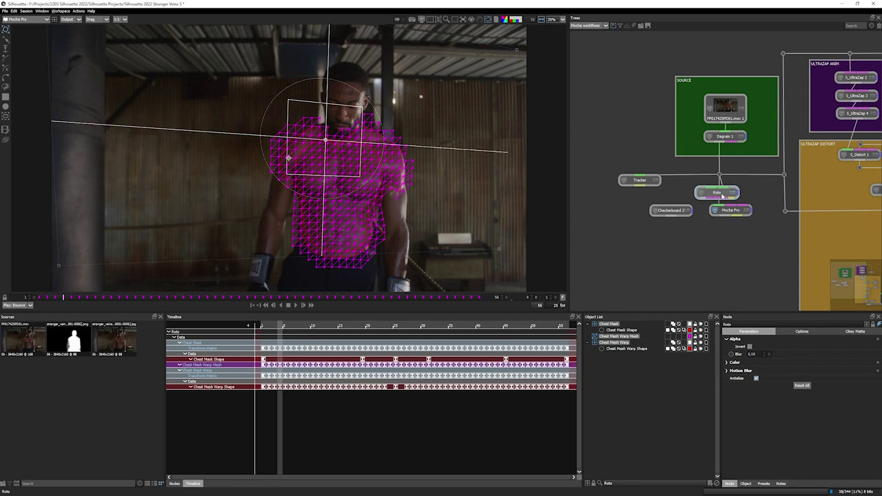
{"action": "left_click_drag", "start_coordinate": [721, 196], "coordinate": [626, 214]}
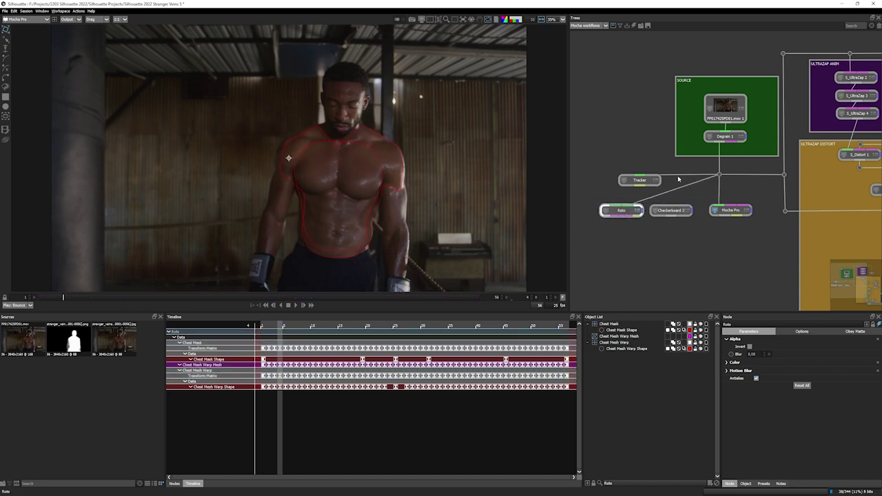
{"action": "left_click_drag", "start_coordinate": [644, 180], "coordinate": [601, 177]}
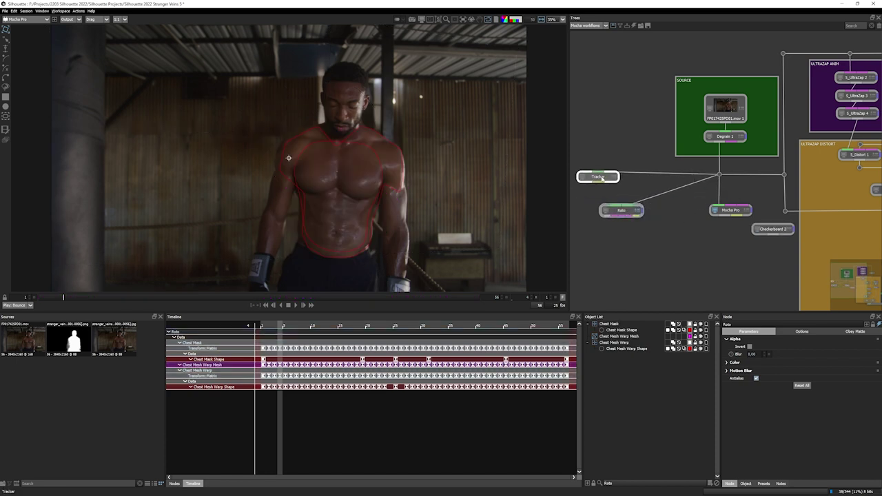
{"action": "left_click", "coordinate": [675, 189]}
{"action": "left_click_drag", "start_coordinate": [674, 190], "coordinate": [647, 181]}
{"action": "left_click", "coordinate": [621, 210]}
{"action": "left_click_drag", "start_coordinate": [621, 210], "coordinate": [634, 210]}
{"action": "left_click", "coordinate": [633, 216]}
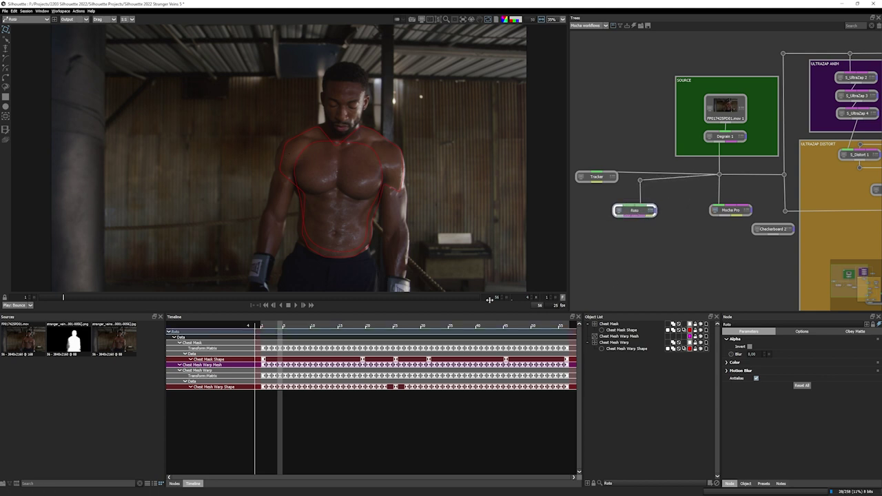
Inspect the Roto node's Chest Mask and Chest Mesh Warp layers and their shape outlines
{"action": "left_click", "coordinate": [608, 324]}
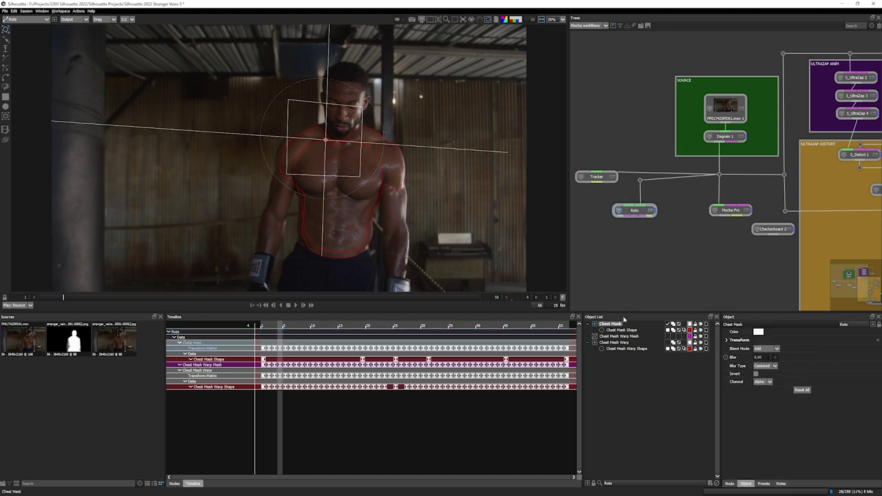
{"action": "left_click", "coordinate": [619, 330]}
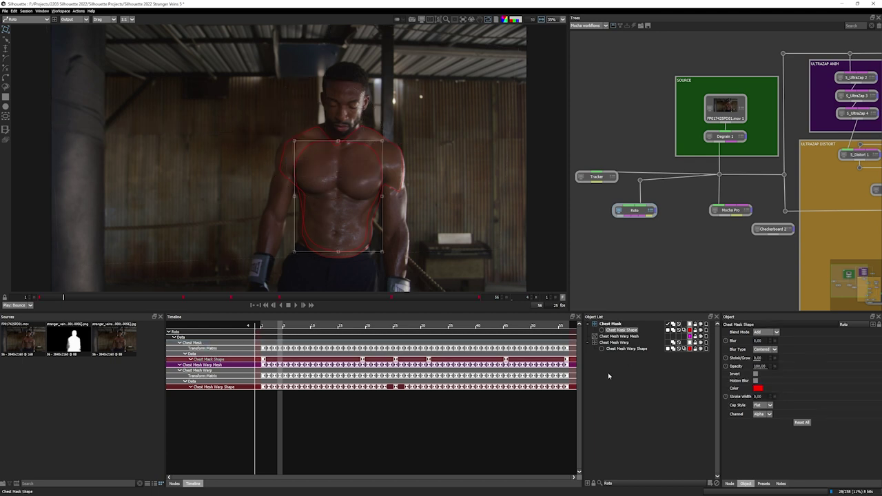
{"action": "left_click", "coordinate": [618, 342]}
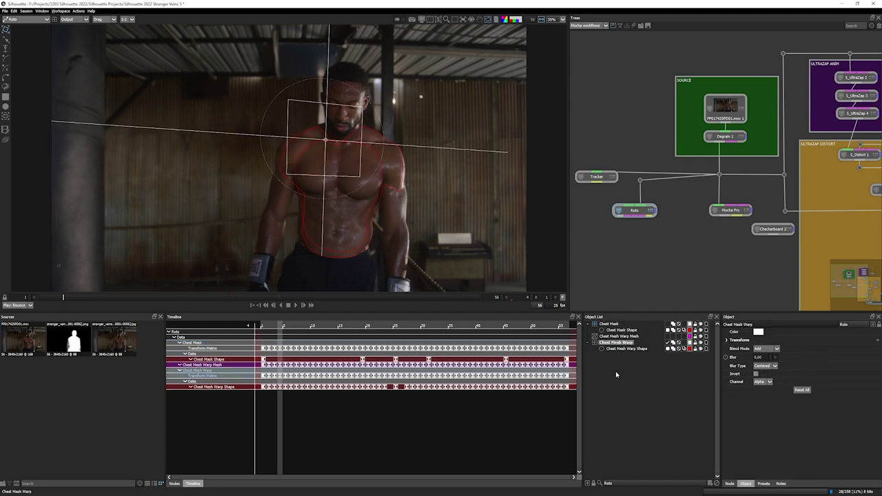
{"action": "left_click", "coordinate": [624, 350]}
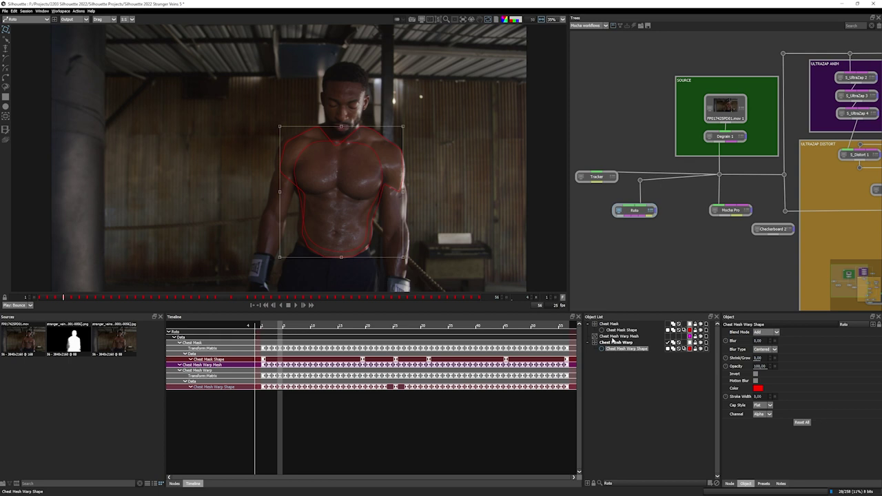
Play the Chest Mesh Warp Mesh with its colour opacity faded to about 15, then nudge the Roto node
{"action": "left_click", "coordinate": [613, 336]}
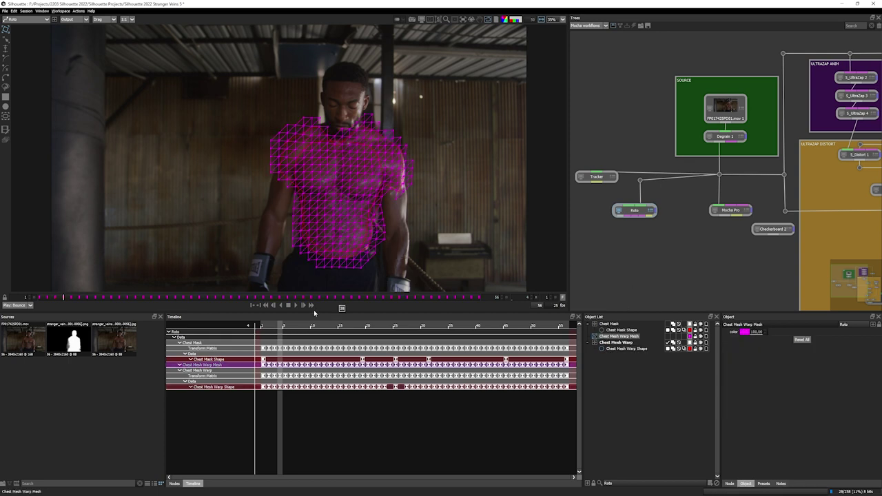
{"action": "left_click", "coordinate": [296, 305]}
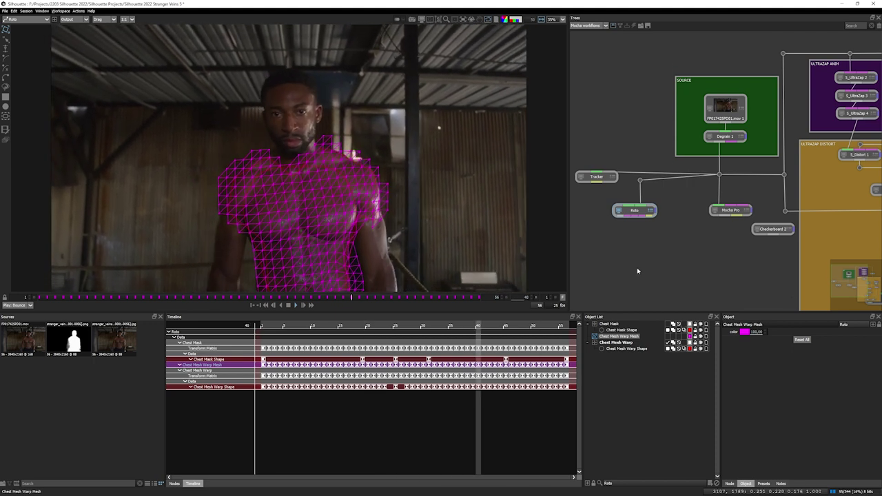
{"action": "left_click_drag", "start_coordinate": [756, 331], "coordinate": [764, 330]}
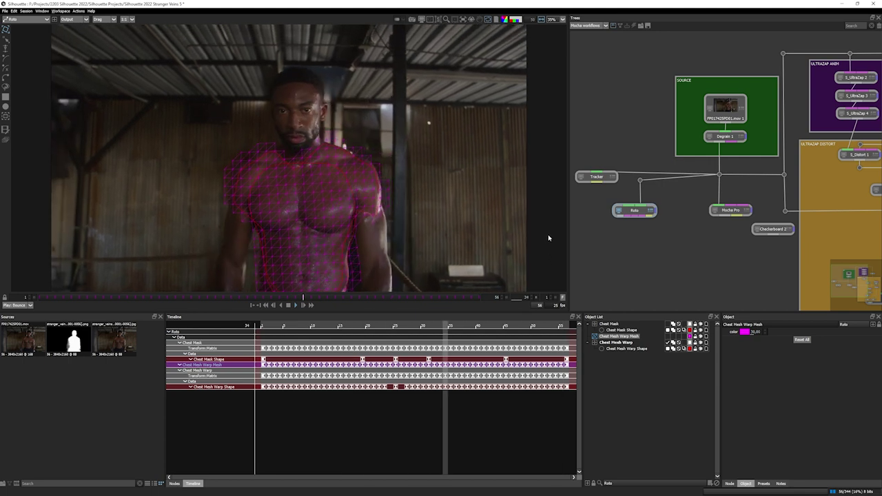
{"action": "key", "text": "Up"}
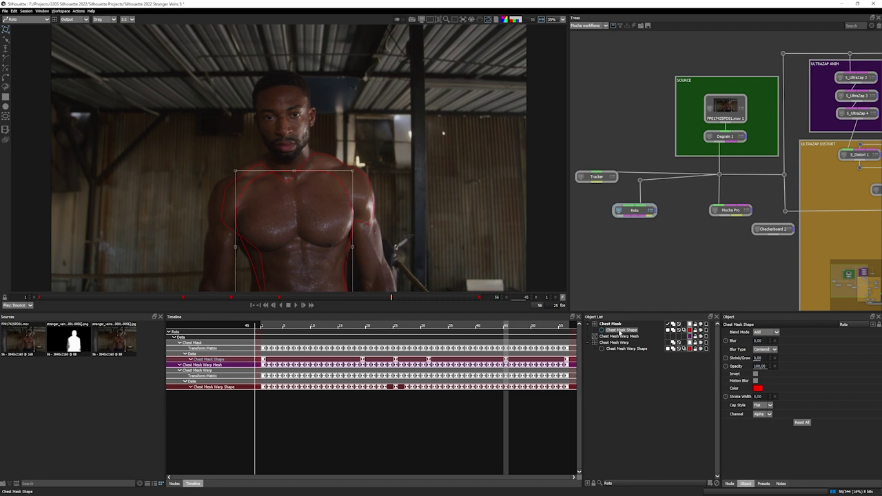
{"action": "mouse_move", "coordinate": [633, 210]}
{"action": "left_mouse_down"}
{"action": "mouse_move", "coordinate": [652, 211]}
{"action": "mouse_move", "coordinate": [640, 212]}
{"action": "left_mouse_up"}
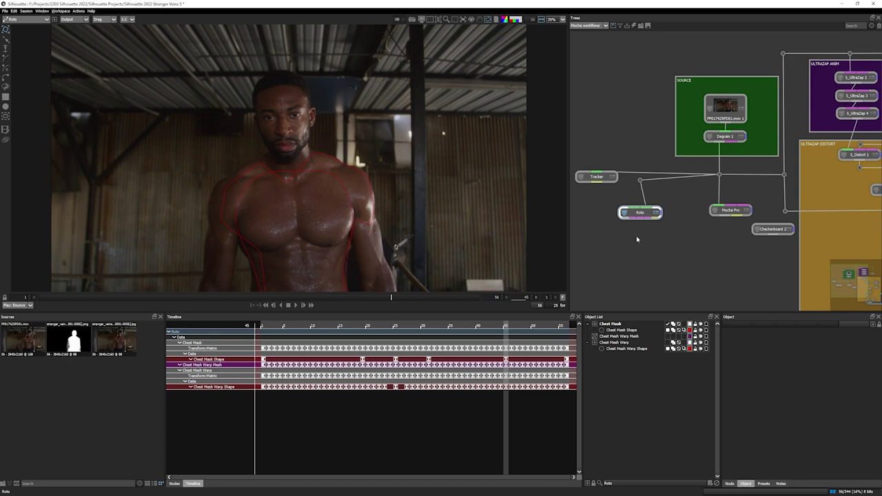
{"action": "mouse_move", "coordinate": [640, 212]}
{"action": "left_mouse_down"}
{"action": "mouse_move", "coordinate": [632, 201]}
{"action": "mouse_move", "coordinate": [634, 210]}
{"action": "left_mouse_up"}
With Mocha Pro selected, add a Transform node from the Transform category into the tree
{"action": "left_click", "coordinate": [737, 212]}
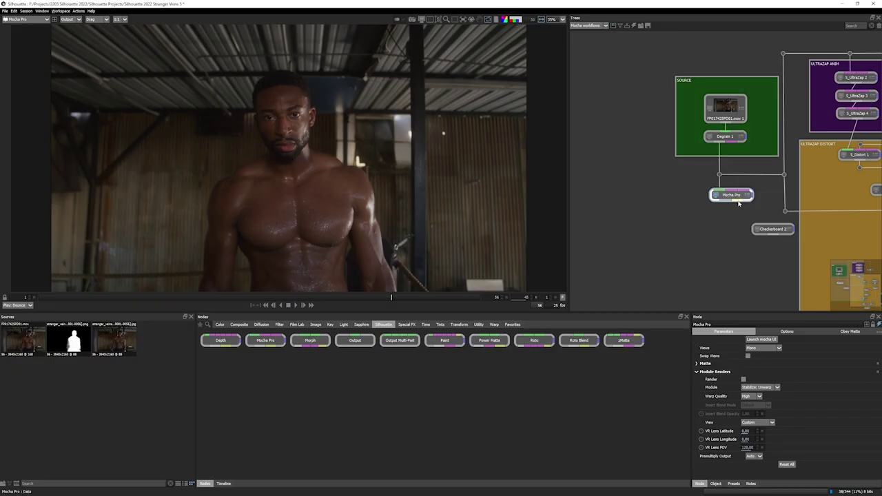
{"action": "left_click", "coordinate": [457, 324]}
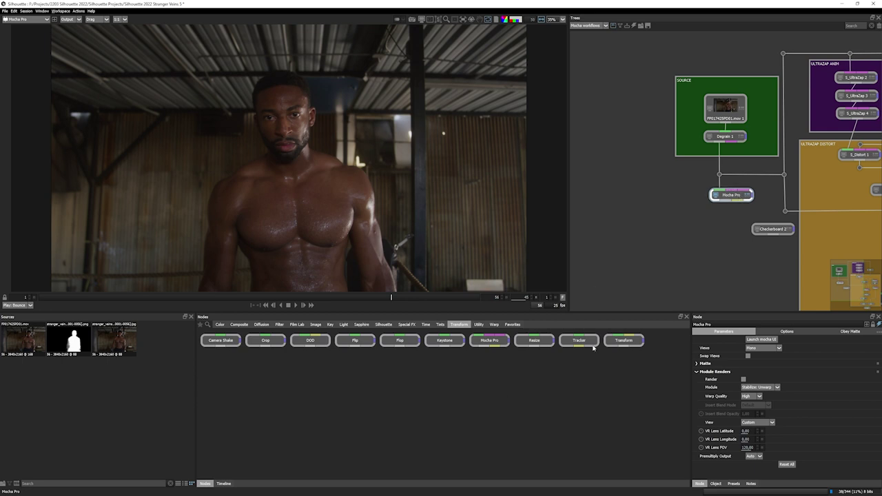
{"action": "left_click_drag", "start_coordinate": [625, 341], "coordinate": [677, 235]}
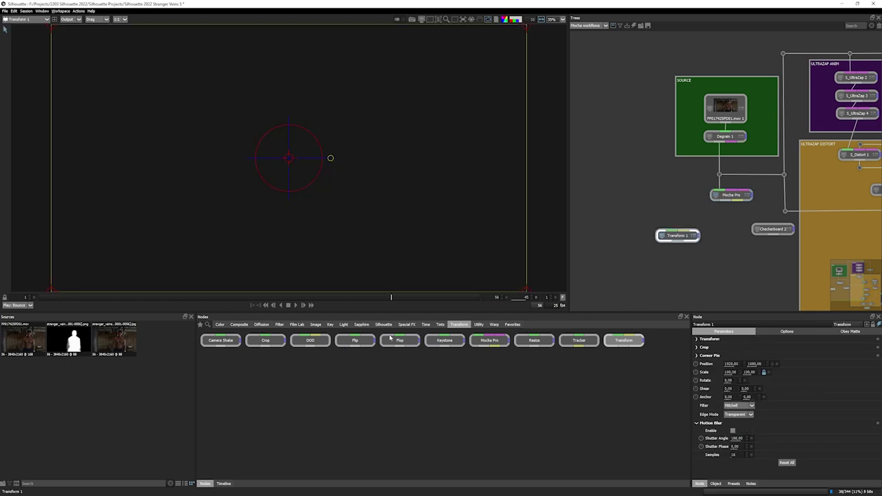
Add a green Color node and connect it into Transform 1
{"action": "left_click", "coordinate": [385, 325]}
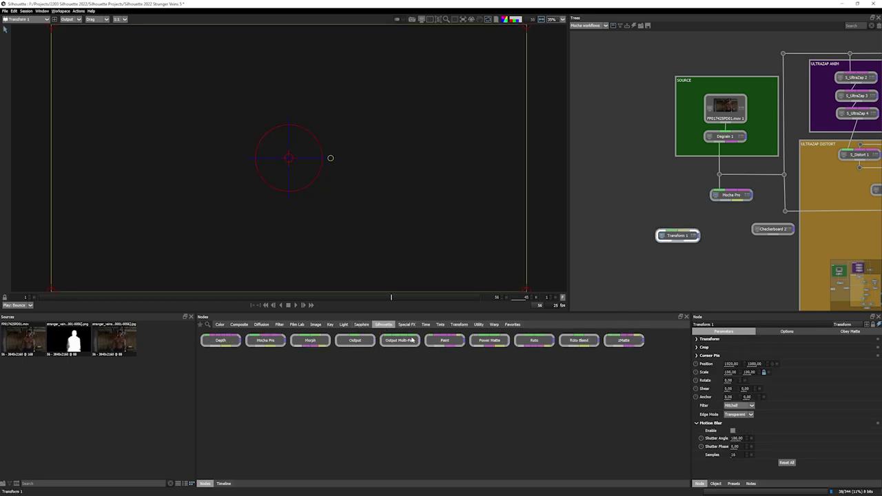
{"action": "left_click", "coordinate": [315, 324]}
{"action": "left_click", "coordinate": [265, 340]}
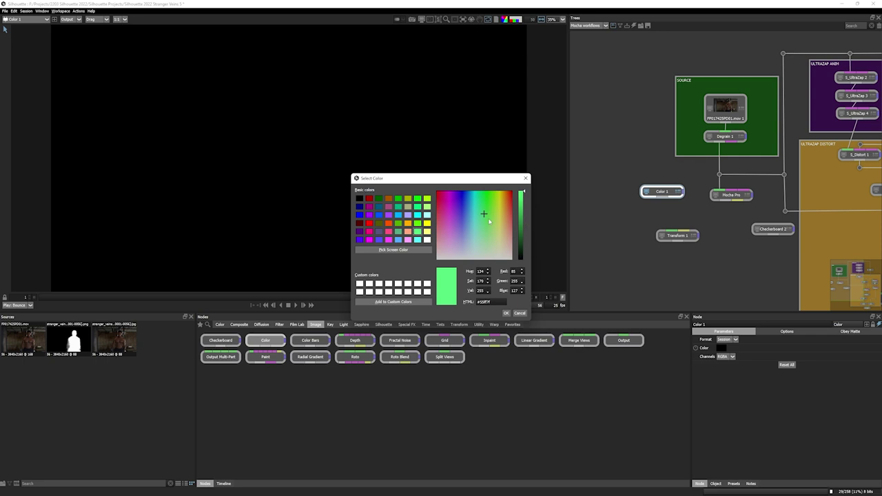
{"action": "left_click", "coordinate": [505, 313]}
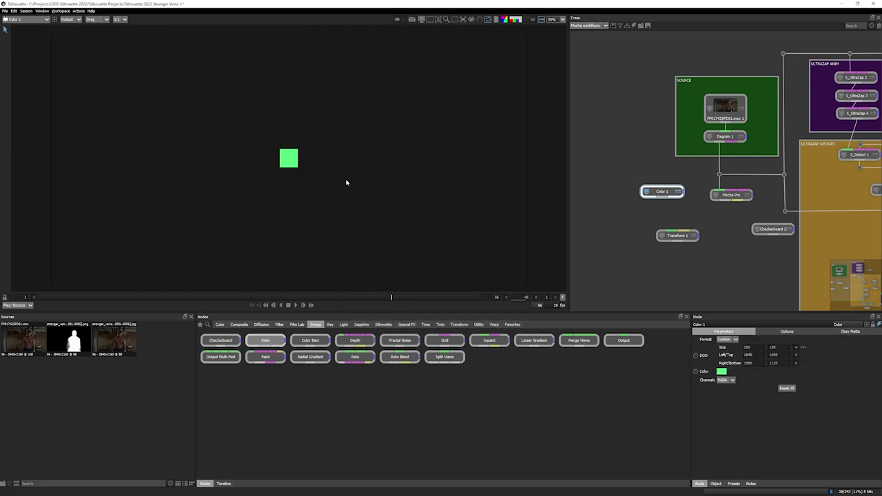
{"action": "left_click_drag", "start_coordinate": [662, 199], "coordinate": [673, 236]}
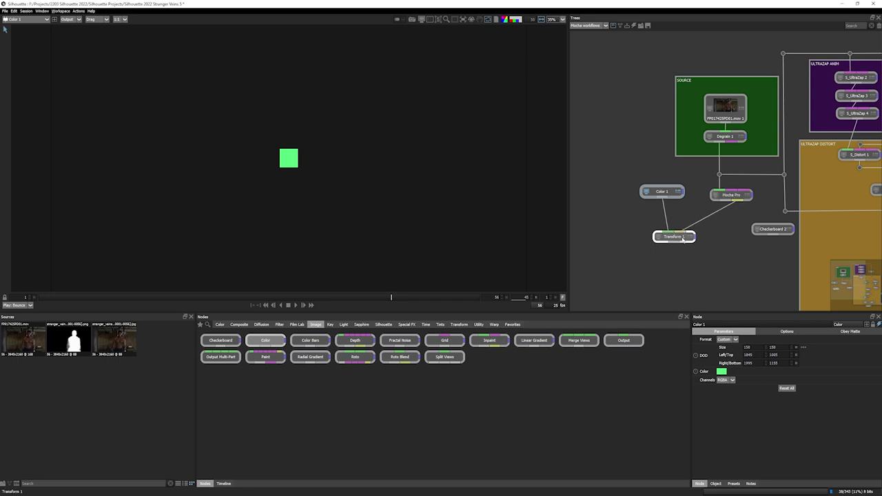
Drive Transform 1 with the Chest Mask track and play the match move
{"action": "left_click", "coordinate": [695, 237]}
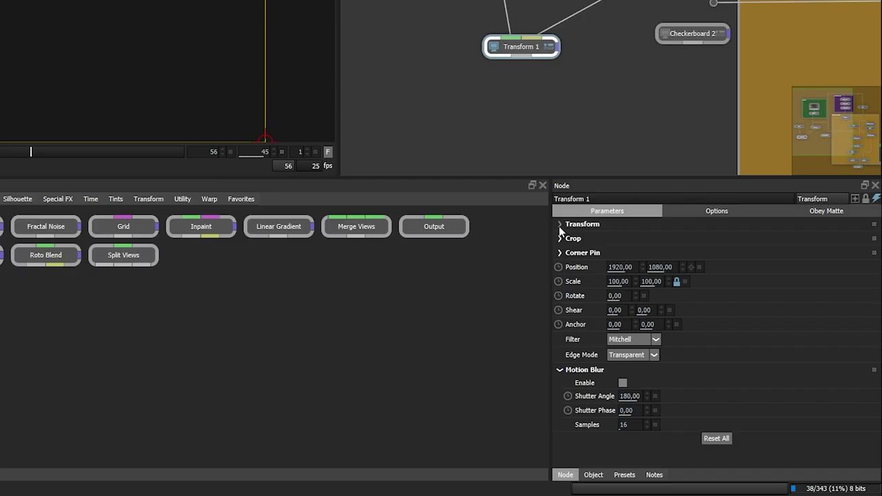
{"action": "left_click", "coordinate": [696, 339]}
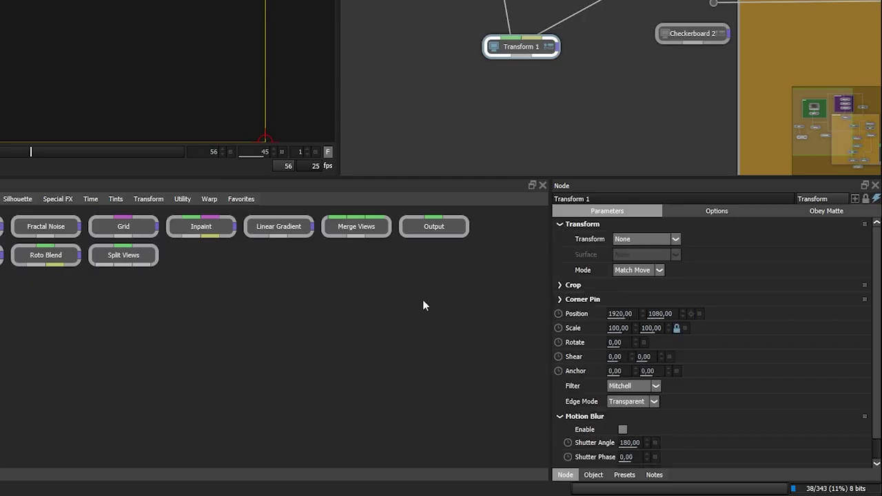
{"action": "left_click", "coordinate": [647, 239]}
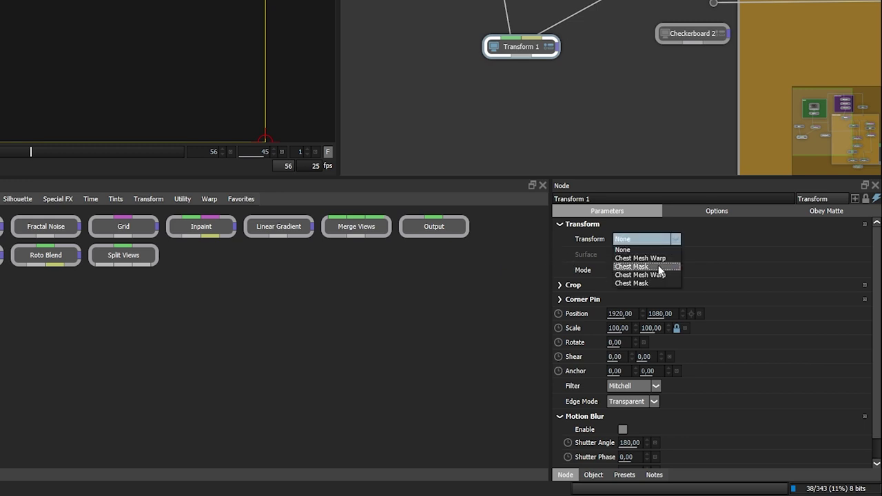
{"action": "left_click", "coordinate": [681, 252]}
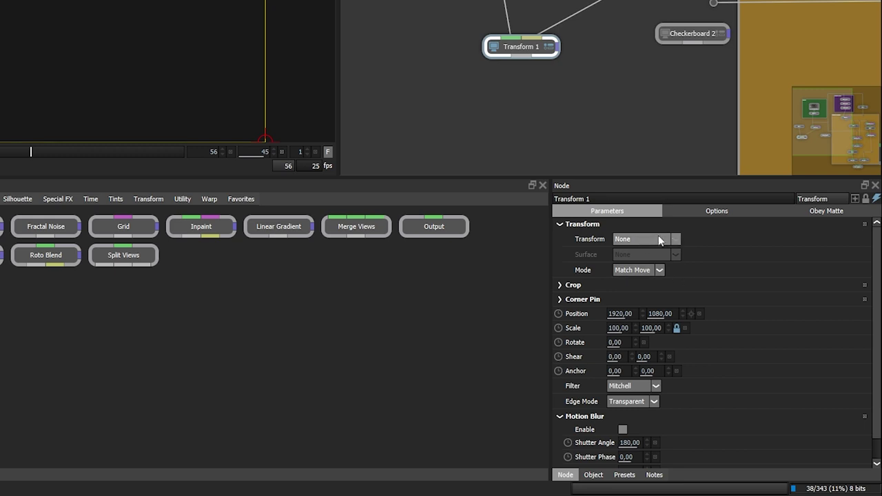
{"action": "left_click", "coordinate": [658, 237]}
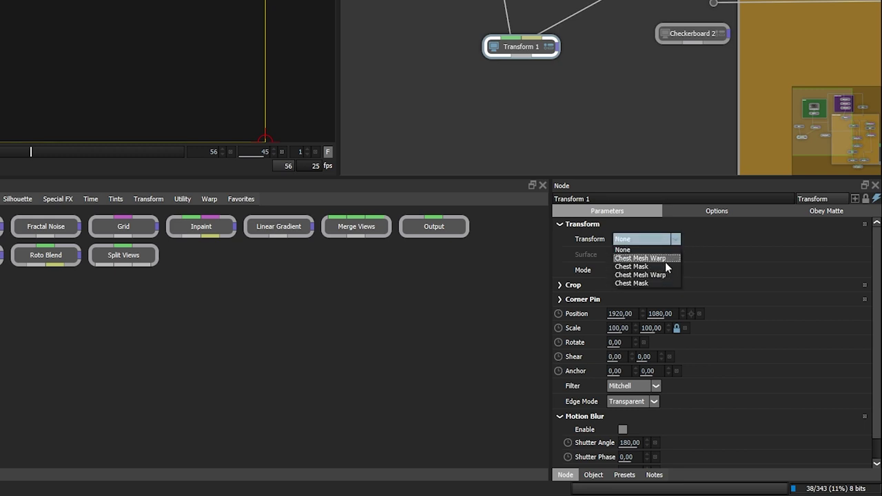
{"action": "left_click", "coordinate": [662, 266]}
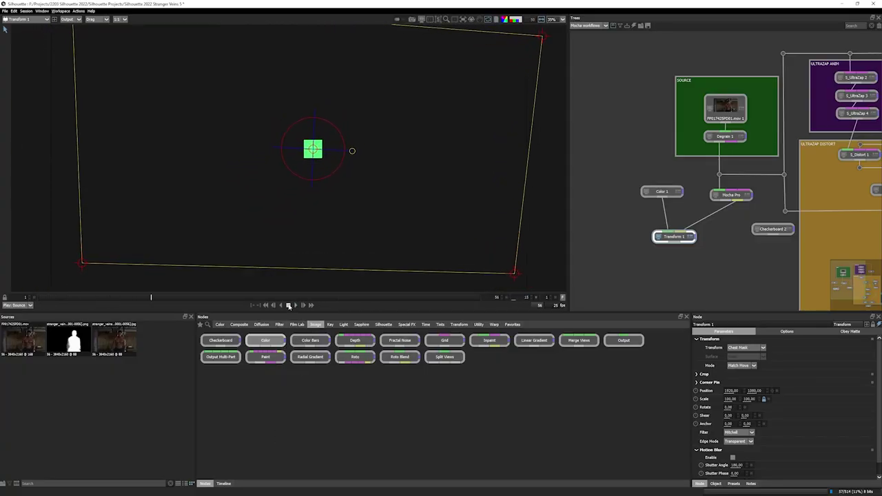
{"action": "left_click", "coordinate": [287, 305]}
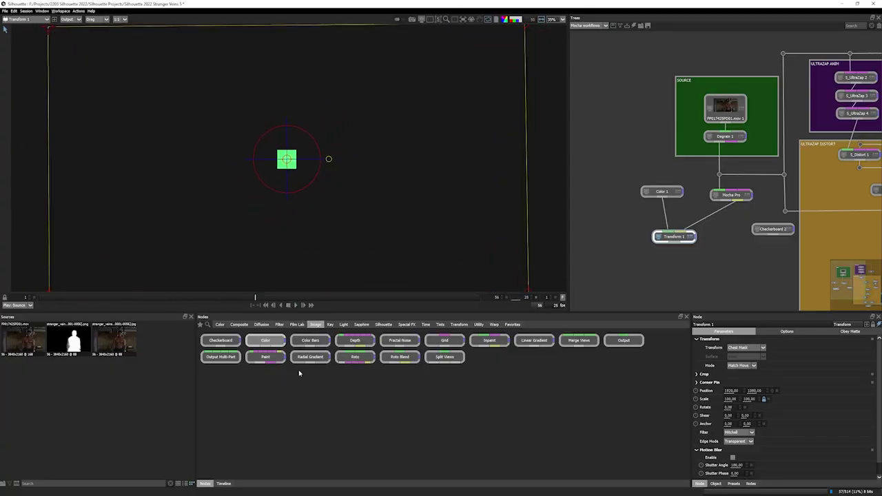
Add a Composite node below Transform 1 and select the Color, Transform and Composite nodes
{"action": "left_click", "coordinate": [239, 324]}
{"action": "left_click", "coordinate": [400, 340]}
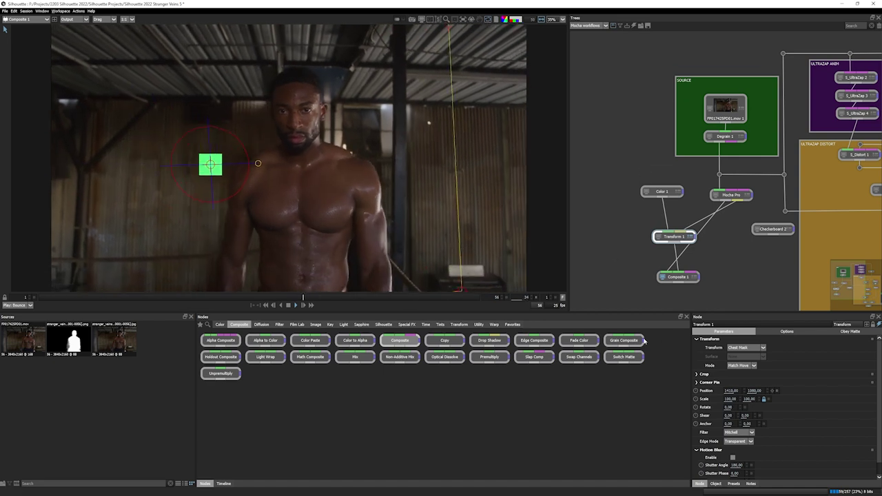
{"action": "left_click_drag", "start_coordinate": [619, 177], "coordinate": [684, 291]}
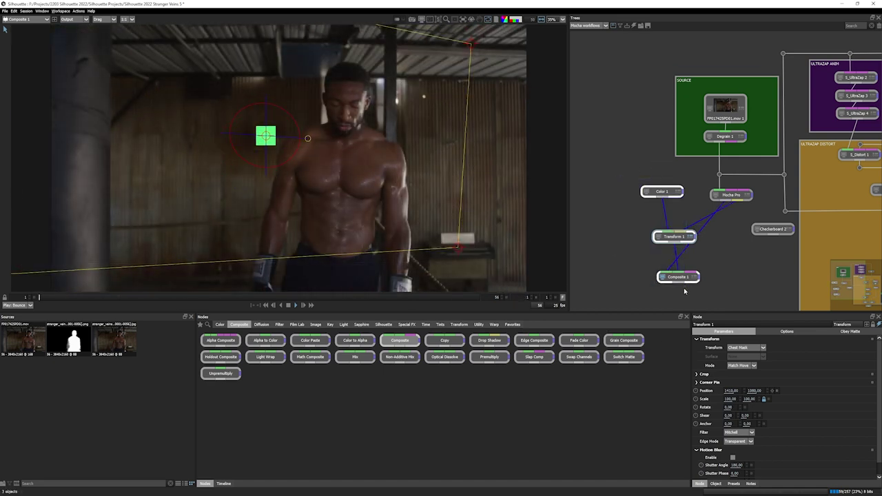
Delete the green-square test nodes and place a PowerMesh Warp node fed by Checkerboard 2
{"action": "key", "text": "Delete"}
{"action": "key", "text": "ctrl+z"}
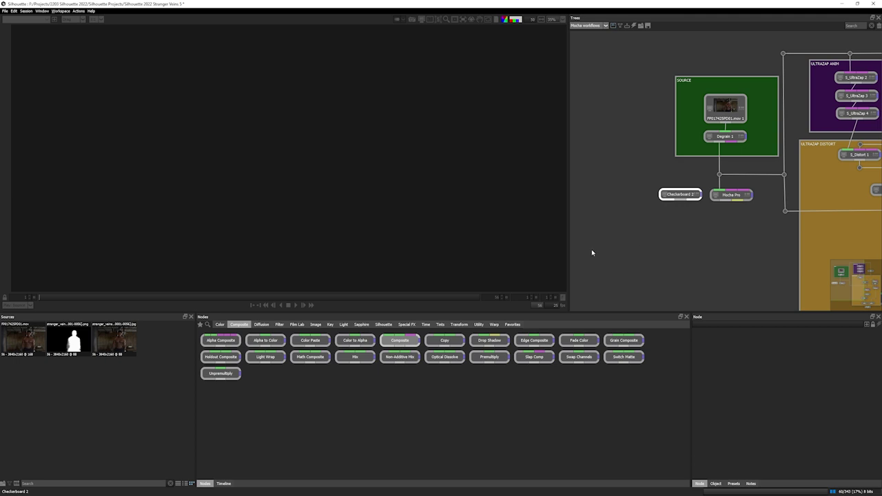
{"action": "scroll", "coordinate": [385, 332], "scroll_direction": "down", "scroll_amount": 14}
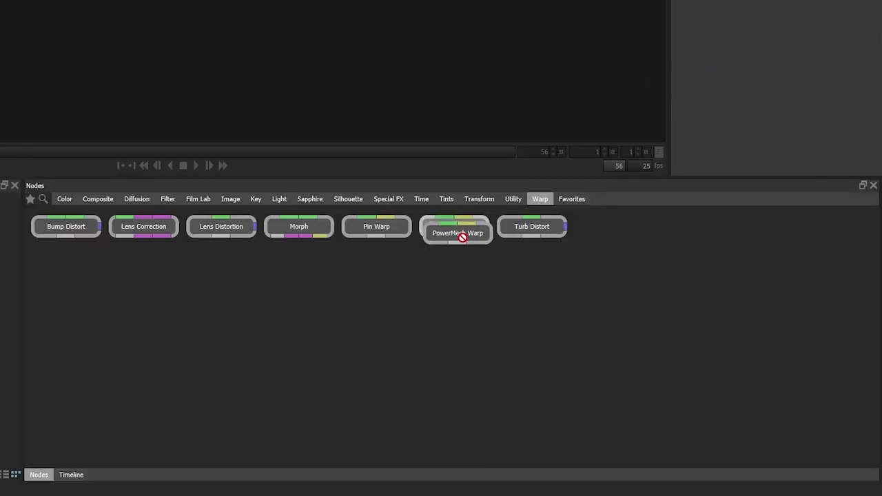
{"action": "left_click_drag", "start_coordinate": [451, 346], "coordinate": [674, 253]}
{"action": "left_click_drag", "start_coordinate": [852, 76], "coordinate": [878, 39]}
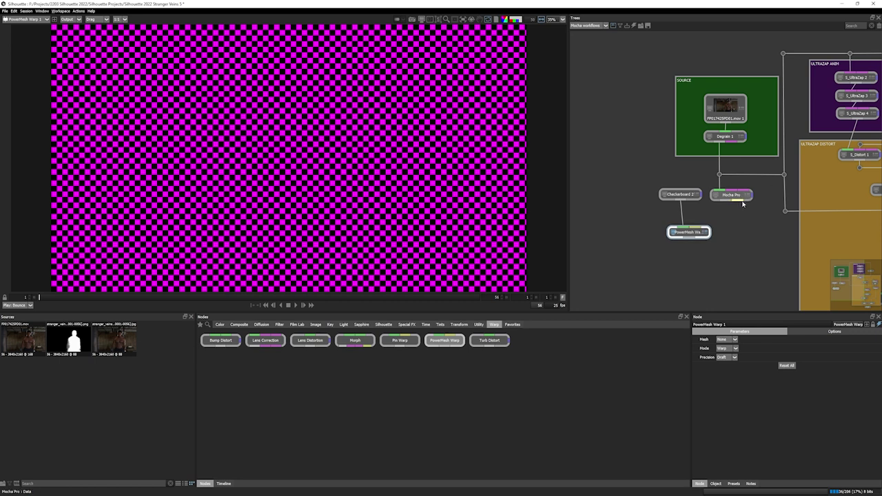
Connect Mocha Pro into PowerMesh Warp 1 and set its mesh to Chest Mesh Warp Mesh
{"action": "left_click_drag", "start_coordinate": [740, 203], "coordinate": [695, 230]}
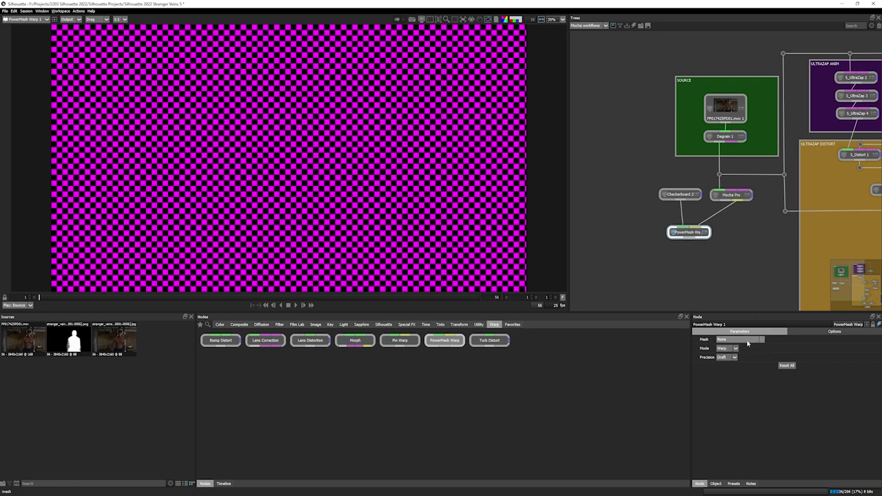
{"action": "left_click", "coordinate": [723, 339]}
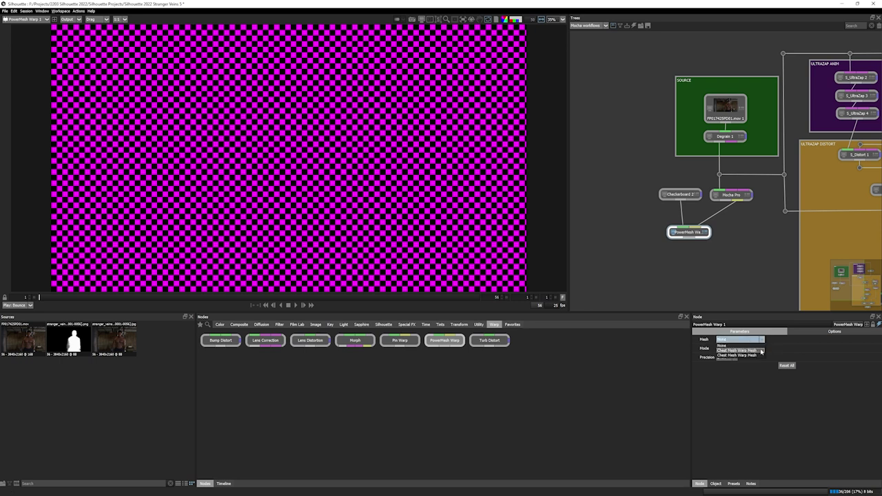
{"action": "left_click", "coordinate": [760, 354]}
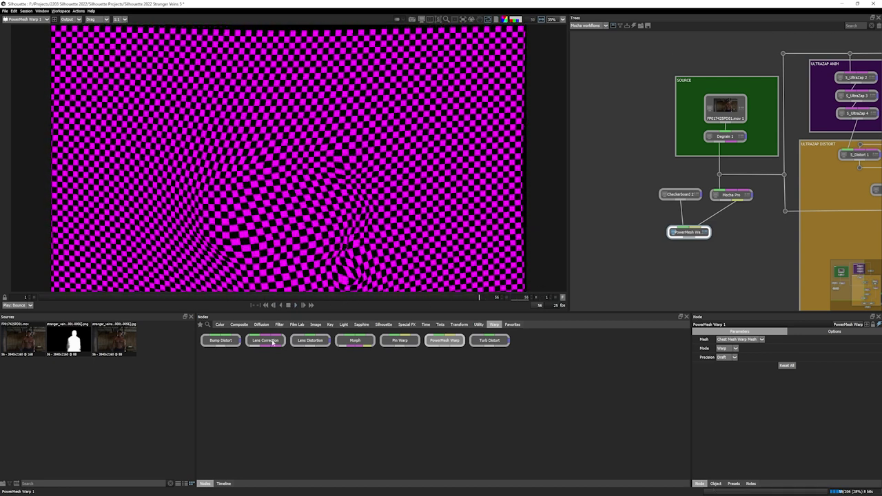
{"action": "left_click", "coordinate": [239, 325]}
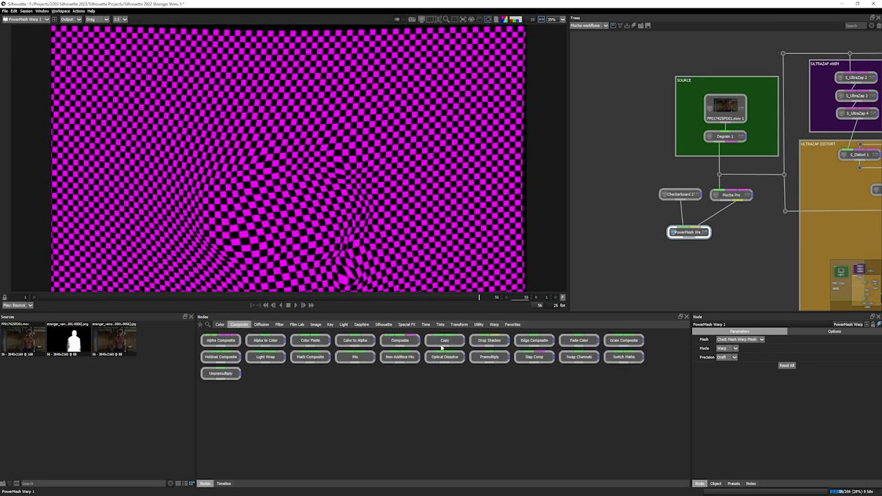
Composite the warped checkerboard semi-transparently over the Degrain footage, play it back, then select Mocha Pro
{"action": "left_click_drag", "start_coordinate": [402, 342], "coordinate": [688, 268]}
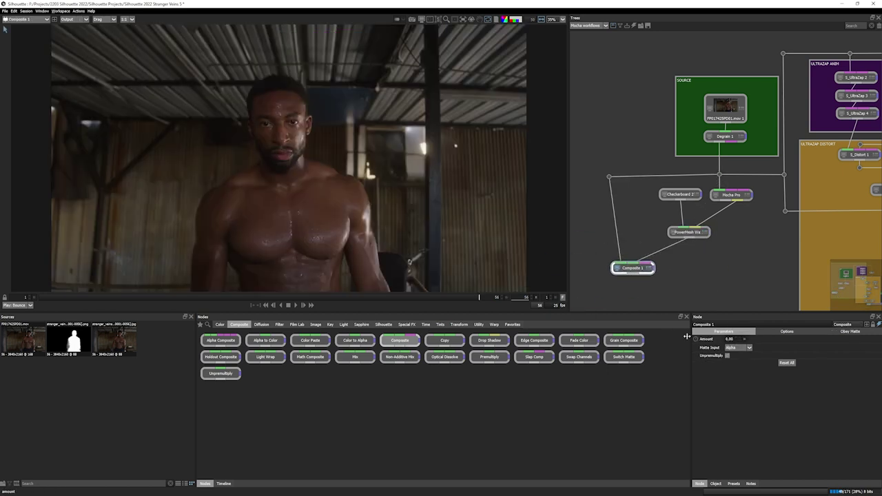
{"action": "left_click_drag", "start_coordinate": [709, 338], "coordinate": [701, 338]}
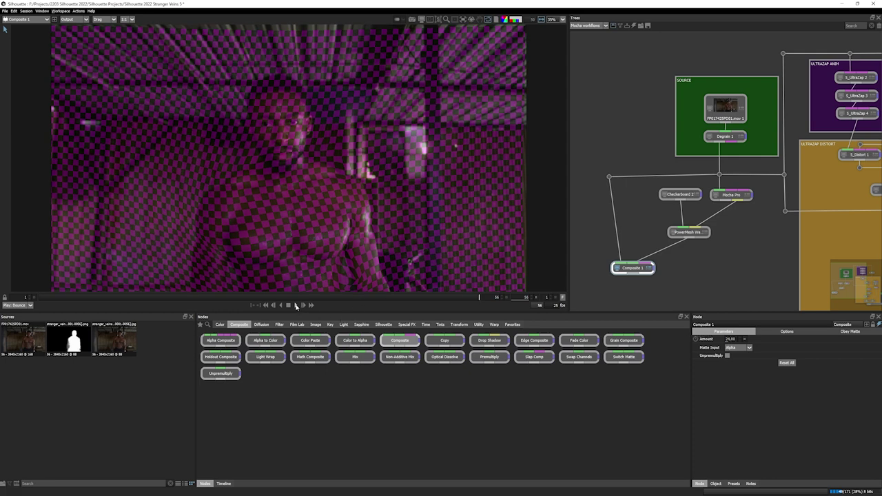
{"action": "left_click", "coordinate": [296, 305]}
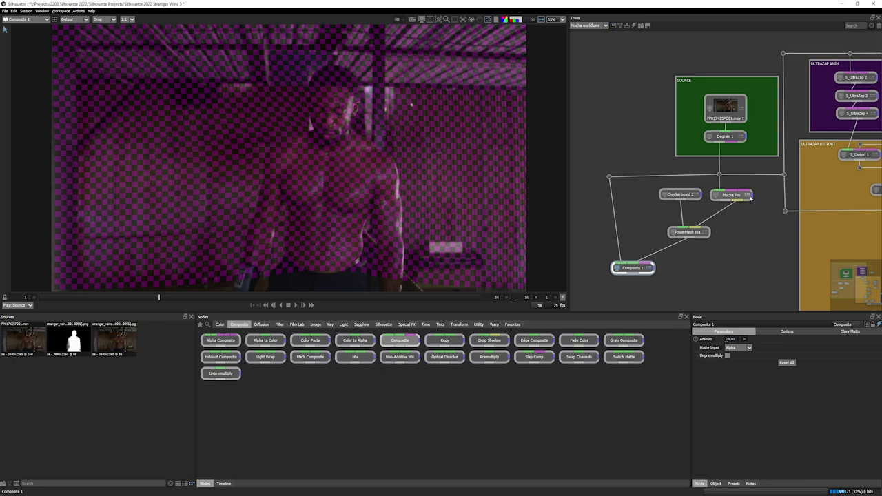
{"action": "left_click", "coordinate": [748, 197]}
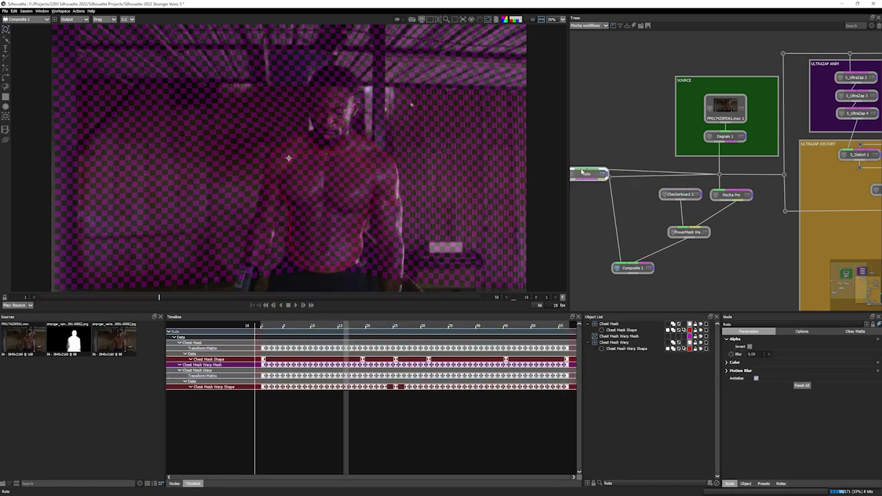
Create a Roto node from Mocha Pro's shapes via Obey Matte and place it in the tree
{"action": "left_click", "coordinate": [605, 205]}
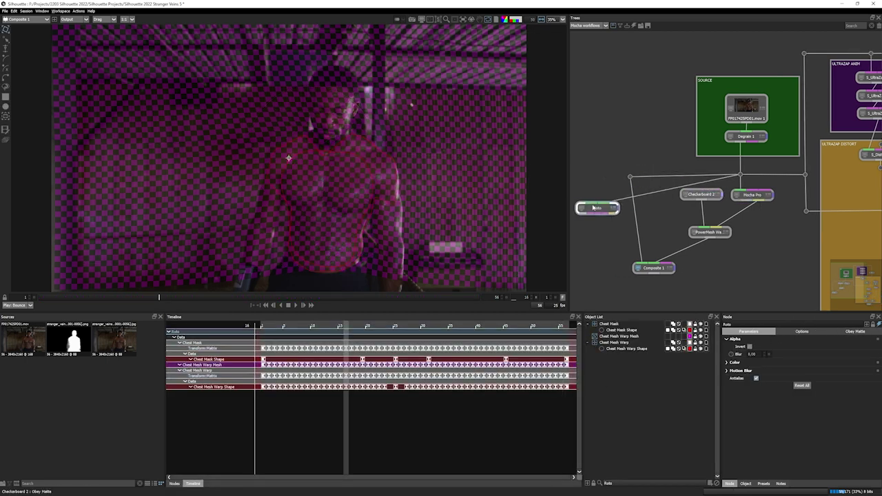
{"action": "left_click_drag", "start_coordinate": [605, 204], "coordinate": [603, 179]}
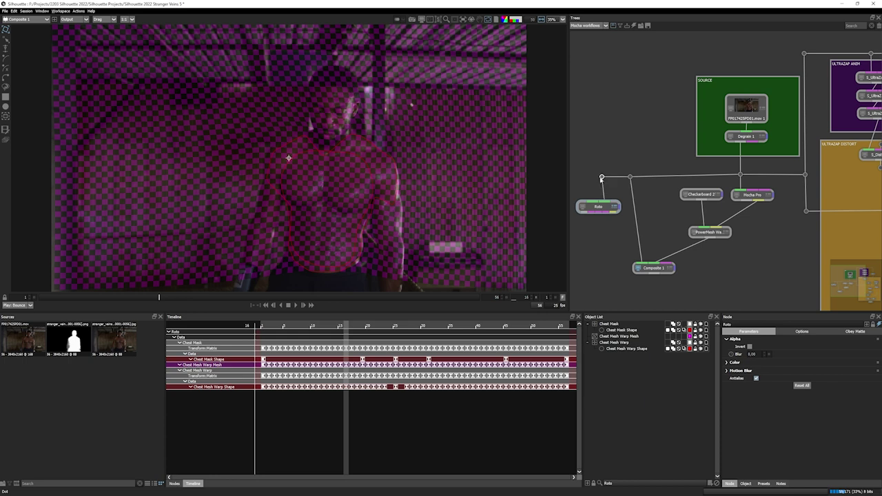
{"action": "left_click", "coordinate": [598, 207]}
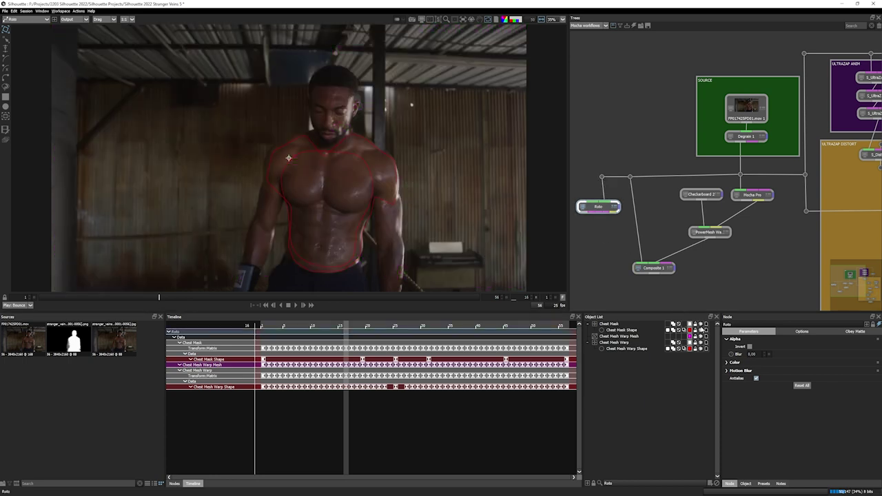
Hide the Chest Mesh Warp layer, feed Roto into Composite 1's matte, and play back
{"action": "left_click", "coordinate": [701, 339]}
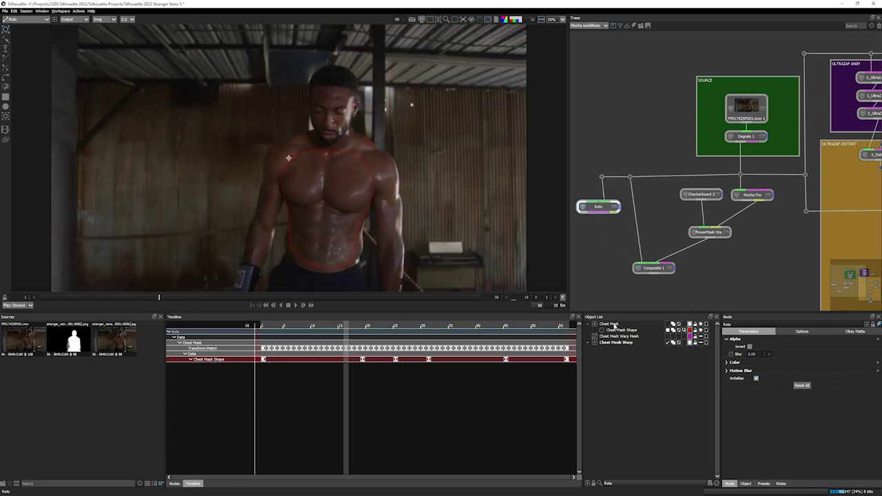
{"action": "left_click_drag", "start_coordinate": [598, 213], "coordinate": [648, 255]}
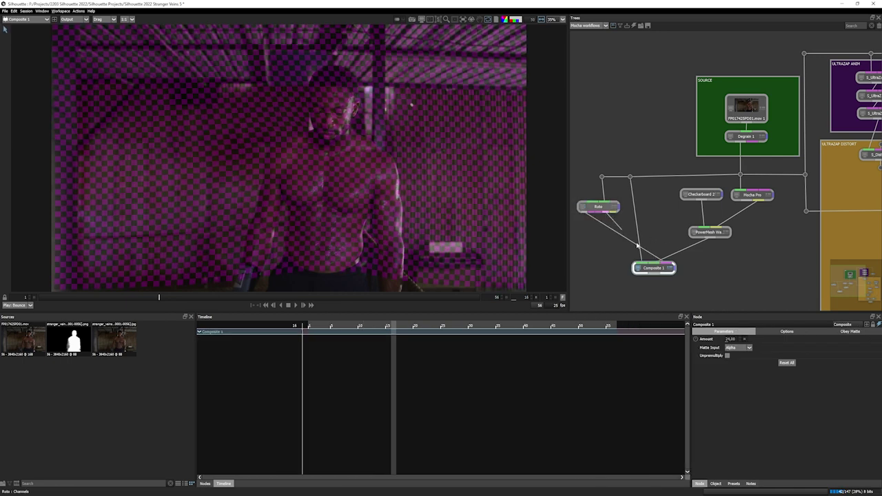
{"action": "left_click_drag", "start_coordinate": [598, 207], "coordinate": [600, 211]}
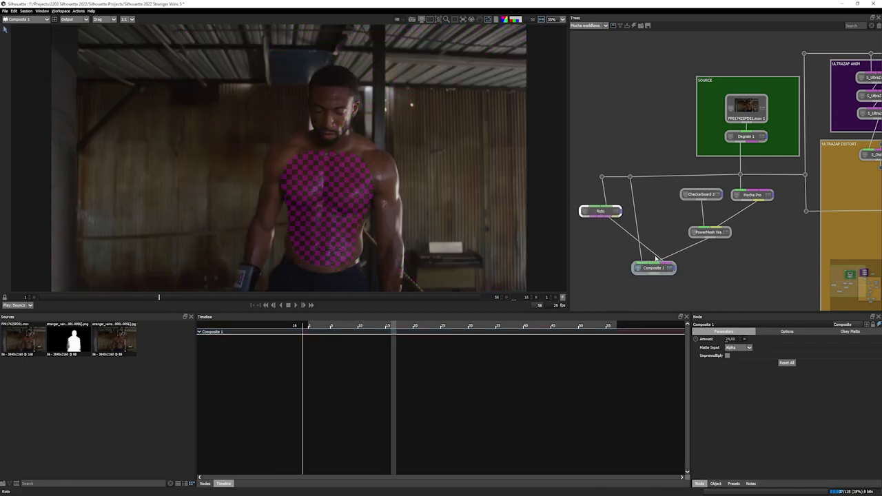
{"action": "left_click", "coordinate": [295, 305]}
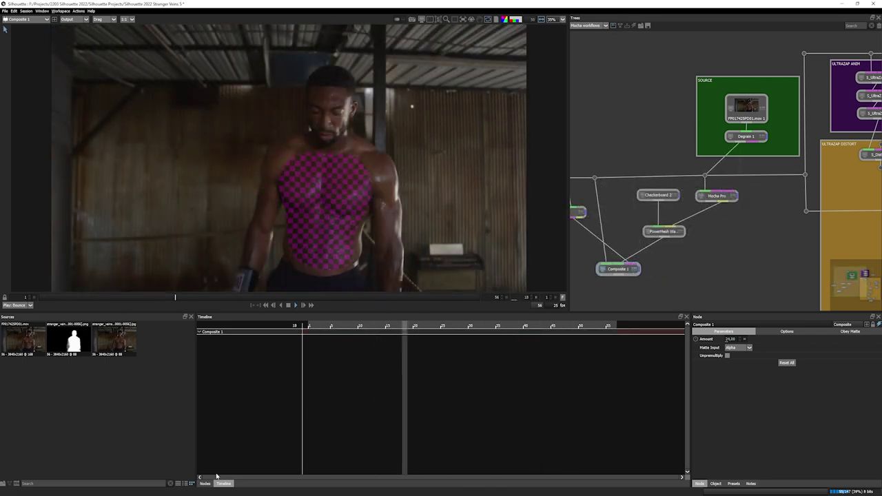
{"action": "left_click", "coordinate": [205, 482]}
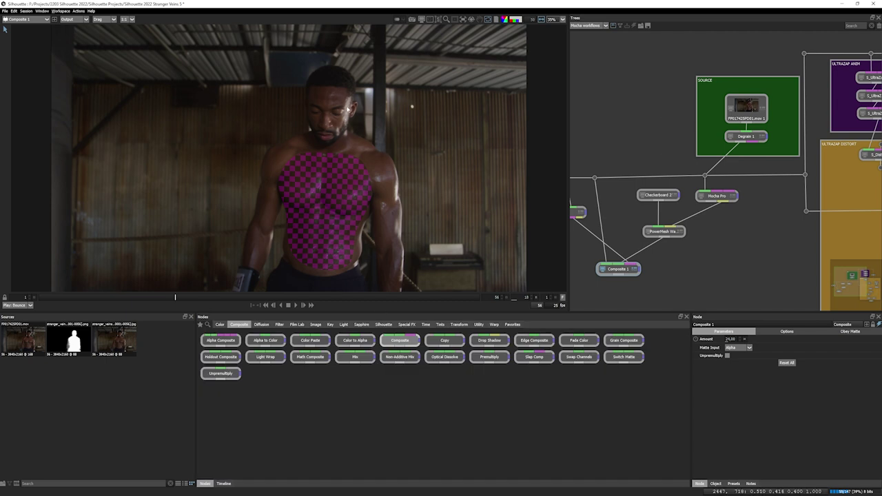
Add a second PowerMesh Warp node from the Warp palette, driven by Mocha Pro
{"action": "left_click", "coordinate": [494, 325]}
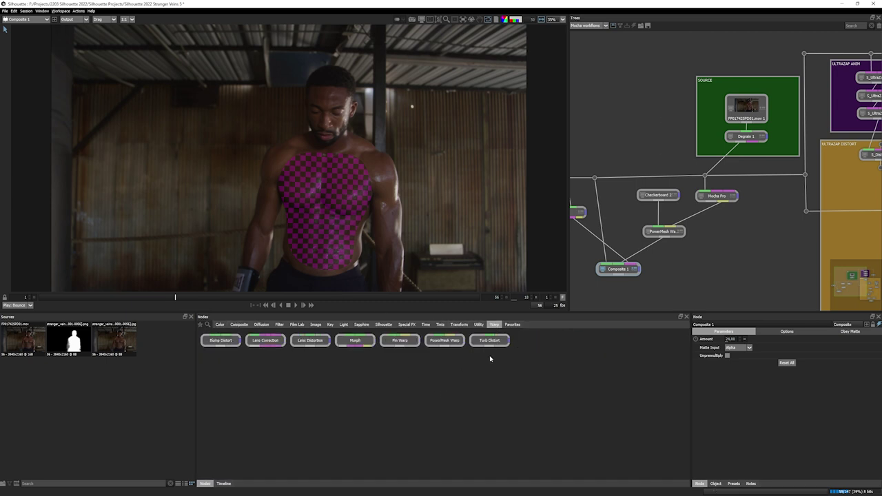
{"action": "left_click_drag", "start_coordinate": [444, 341], "coordinate": [757, 231]}
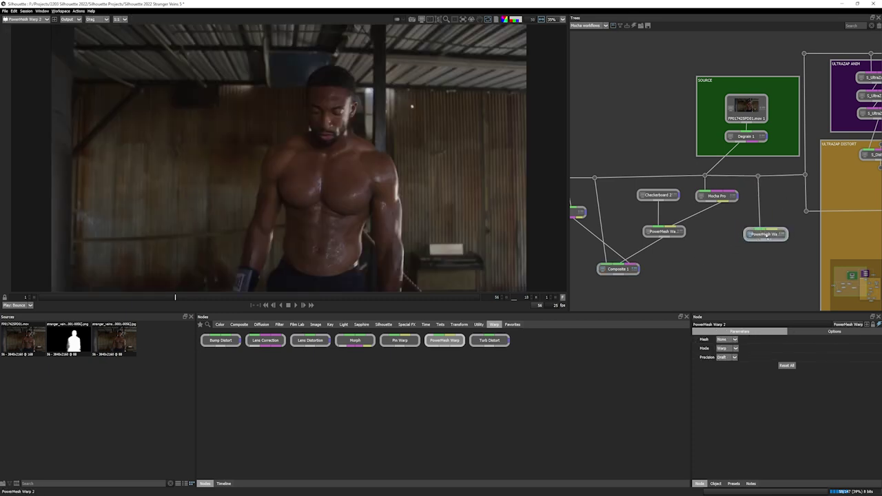
{"action": "left_click_drag", "start_coordinate": [760, 232], "coordinate": [755, 240]}
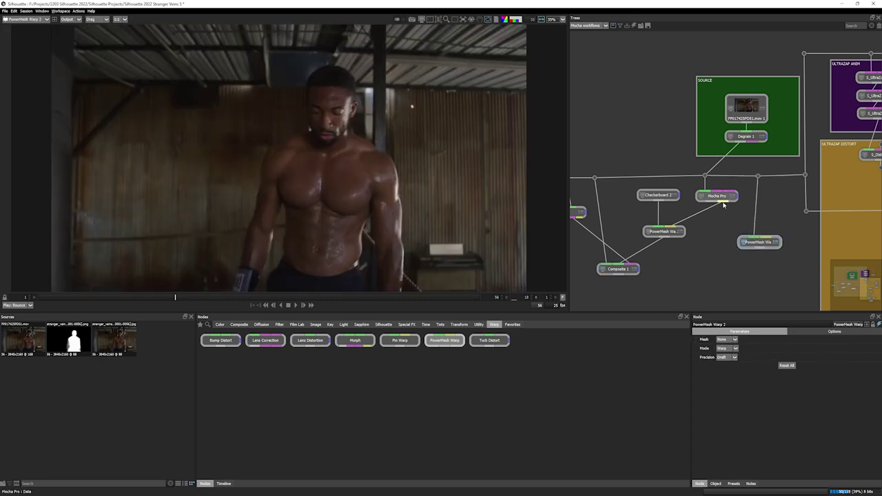
Set PowerMesh Warp 2 to Chest Mesh Warp Mesh, Unwarp mode, and Best precision
{"action": "left_click", "coordinate": [763, 243]}
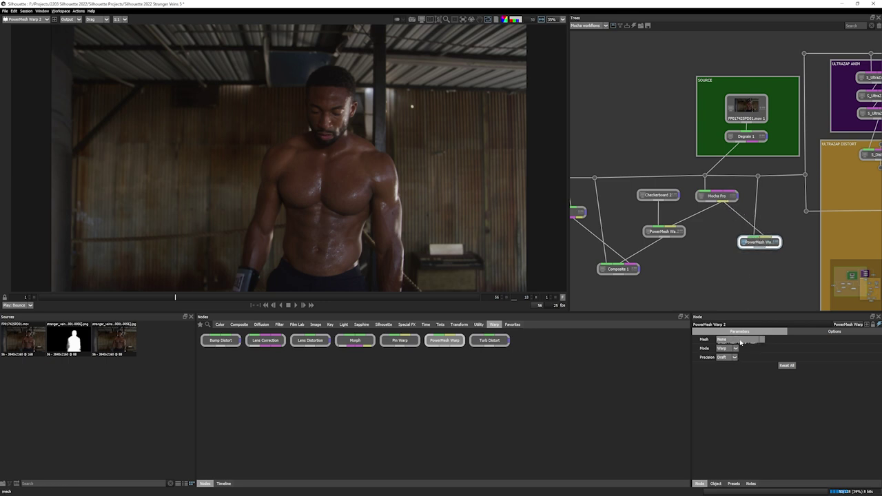
{"action": "left_click", "coordinate": [740, 339]}
{"action": "left_click", "coordinate": [732, 352]}
{"action": "left_click", "coordinate": [733, 352]}
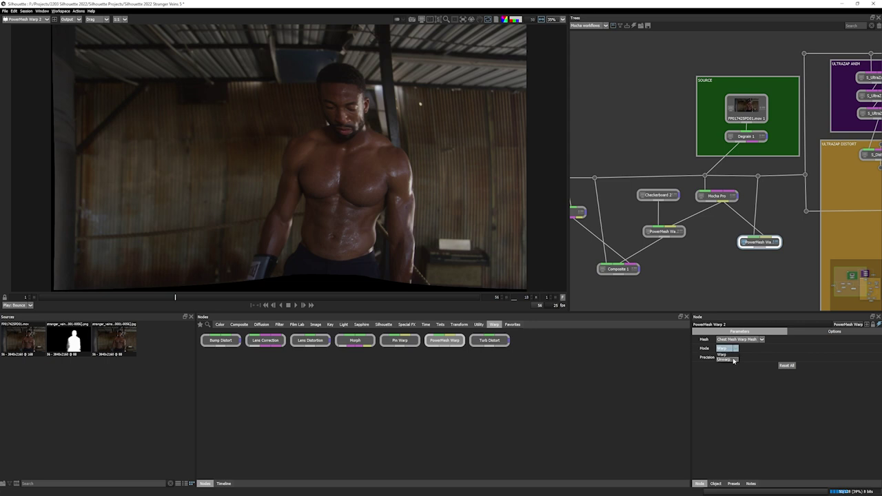
{"action": "left_click", "coordinate": [724, 359]}
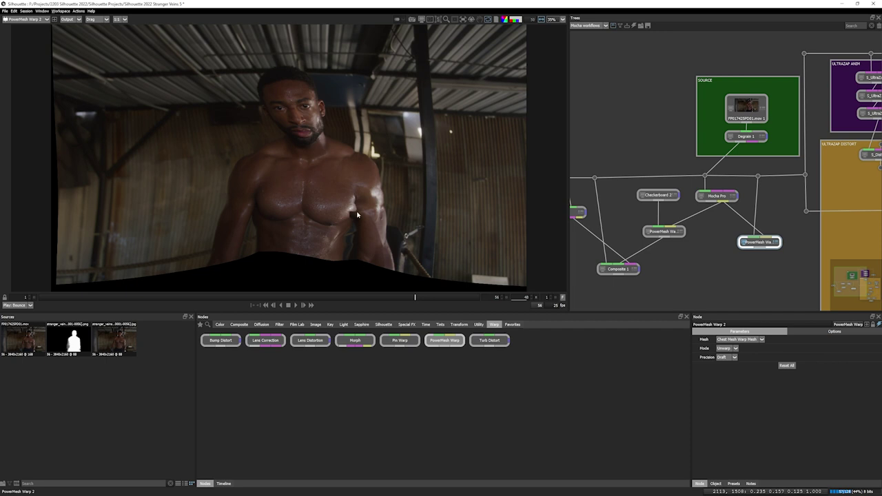
{"action": "left_click", "coordinate": [730, 357]}
{"action": "left_click", "coordinate": [722, 373]}
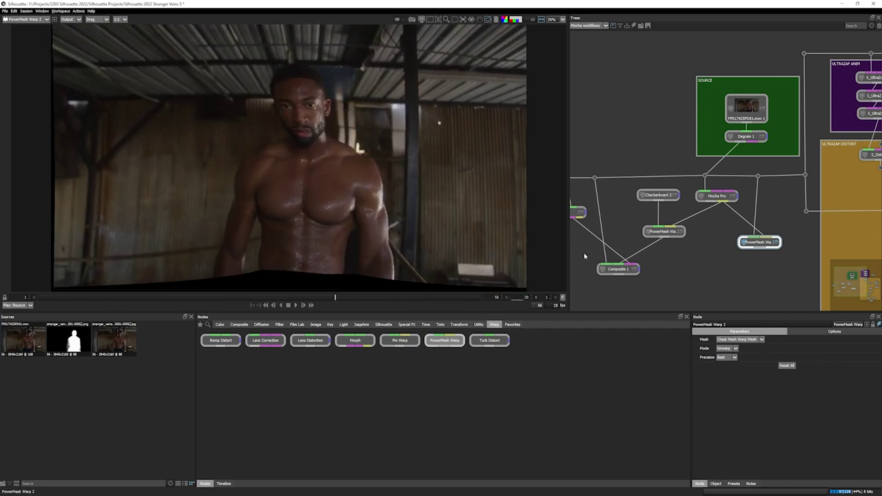
{"action": "left_click", "coordinate": [663, 232]}
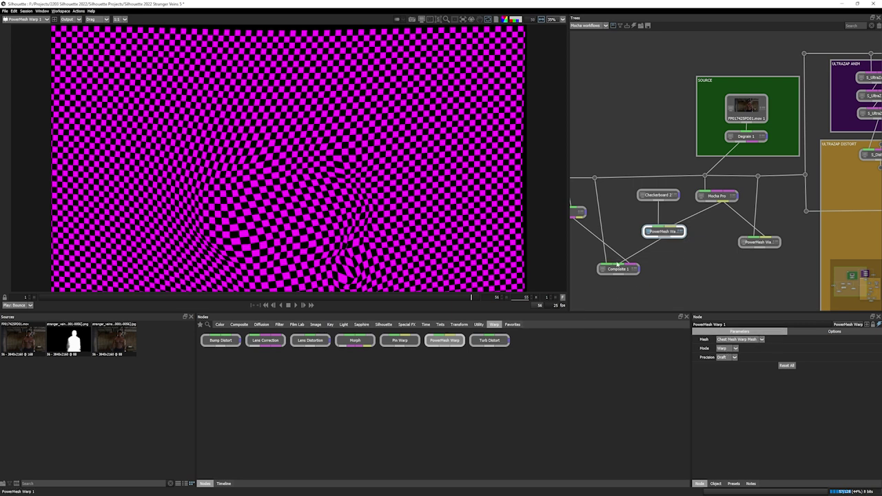
Play the Composite 1 result, then show Mocha Pro's footage and settings, leaving Obey Matte unused
{"action": "left_click", "coordinate": [620, 268]}
{"action": "left_click", "coordinate": [319, 298]}
{"action": "left_click", "coordinate": [720, 197]}
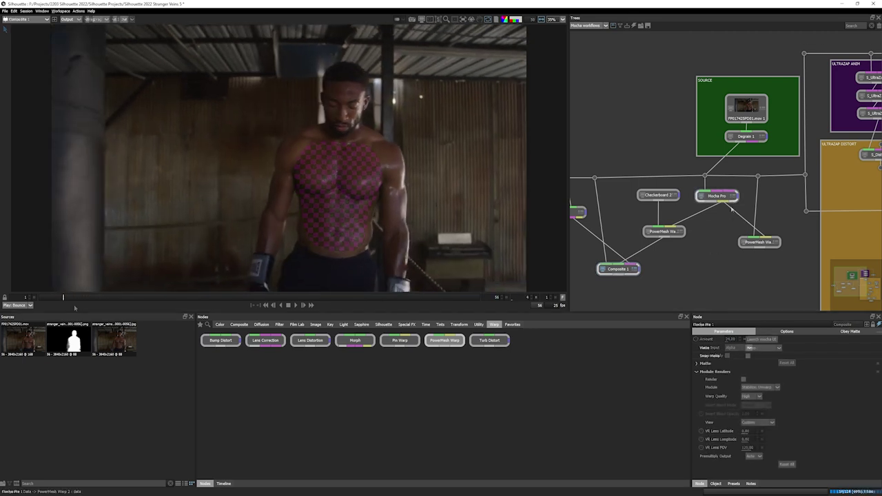
{"action": "left_click", "coordinate": [872, 333]}
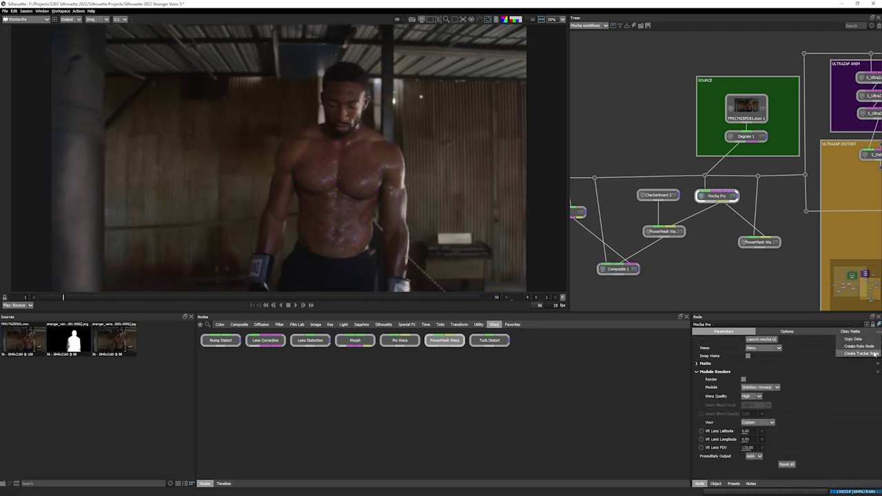
{"action": "left_click", "coordinate": [782, 198]}
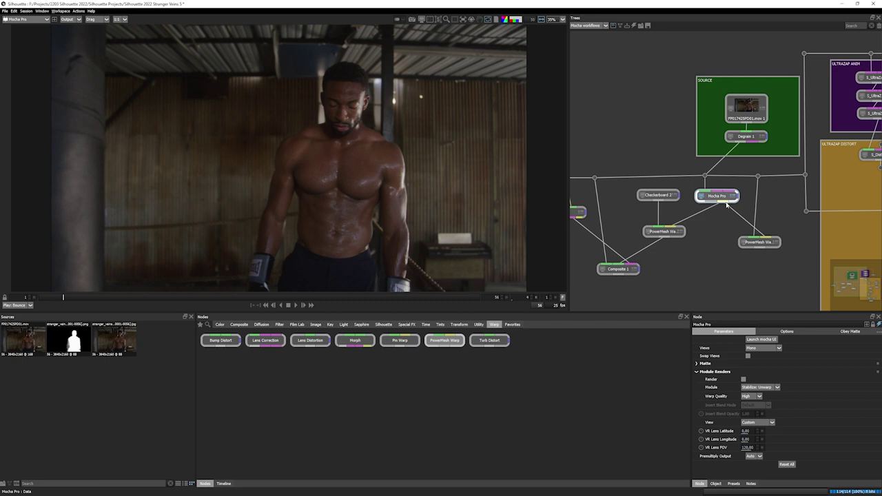